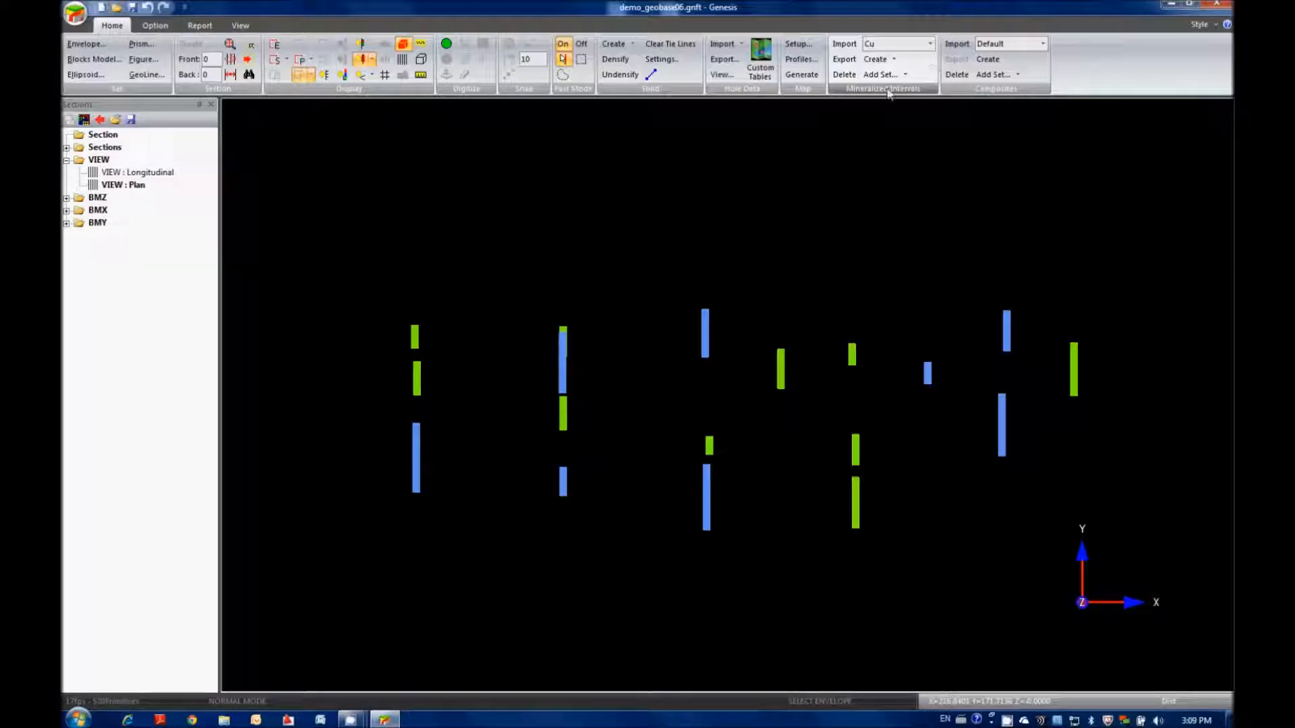
Check the available mineralized interval sets, and show the envelope over the plan-view intervals before hiding it again.
left_click(931, 45)
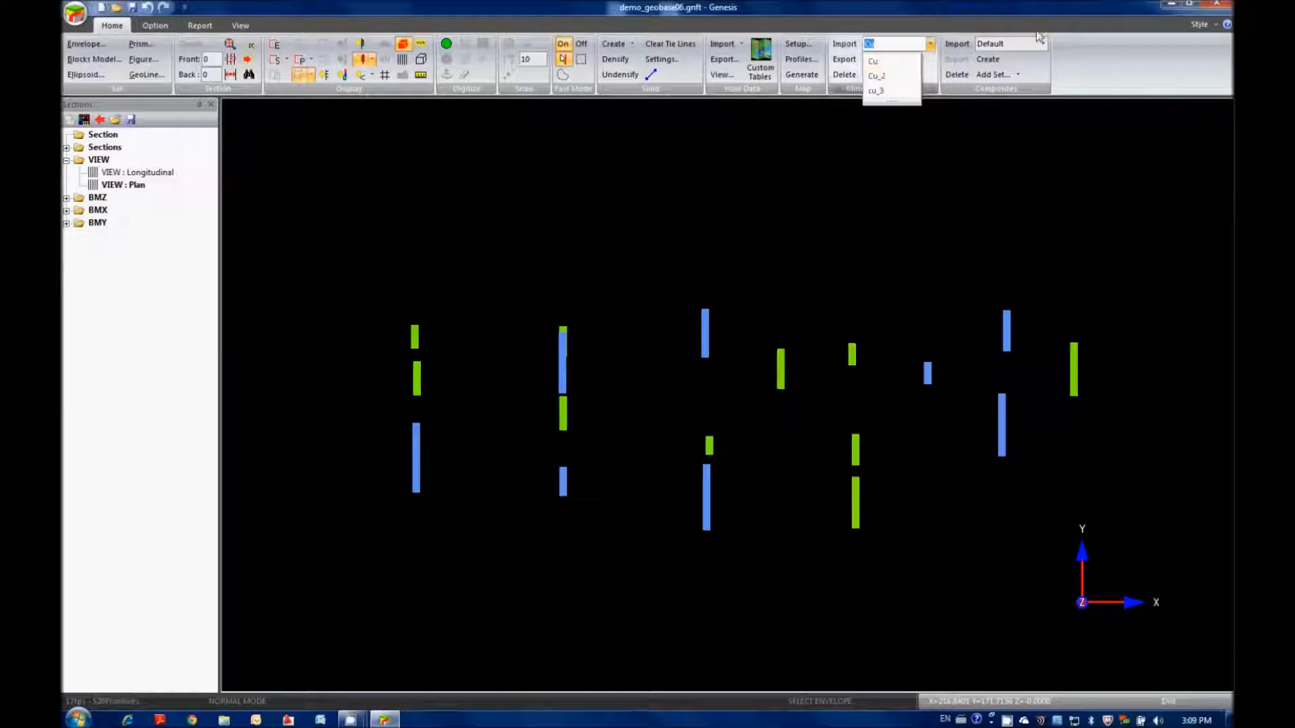
left_click(1045, 46)
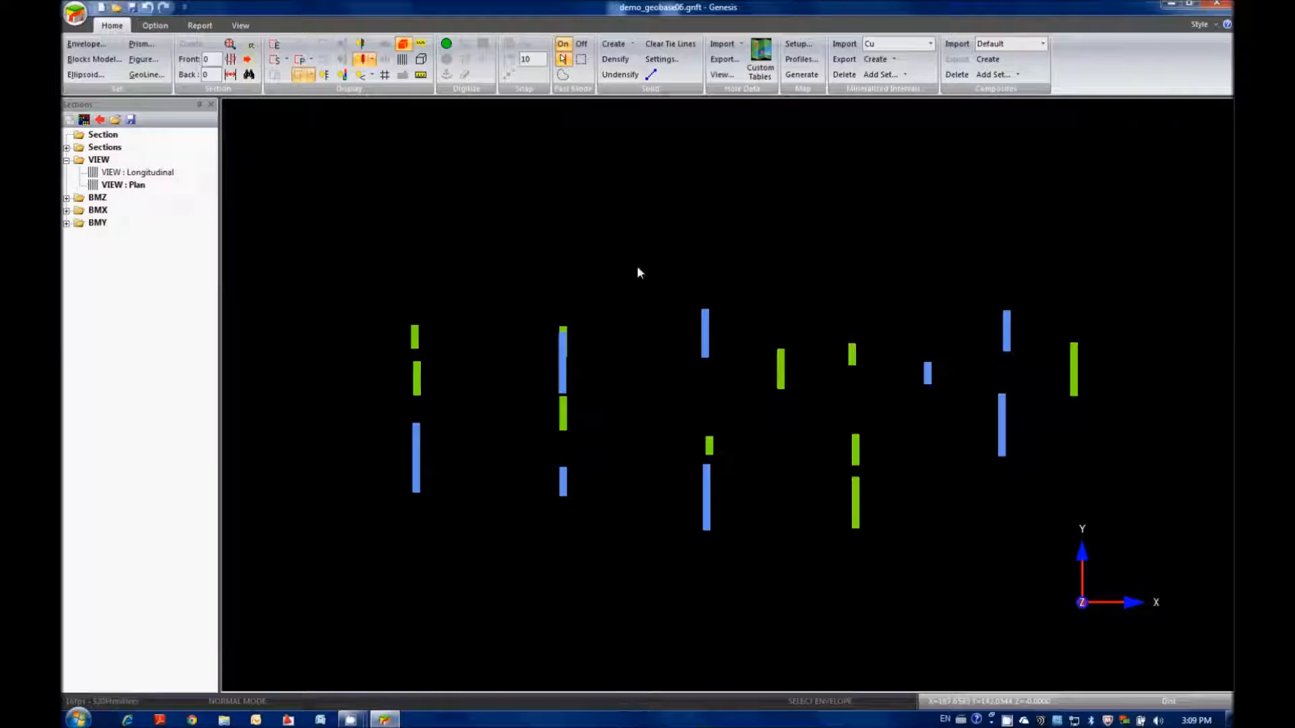
scroll(601, 304, "down", 4)
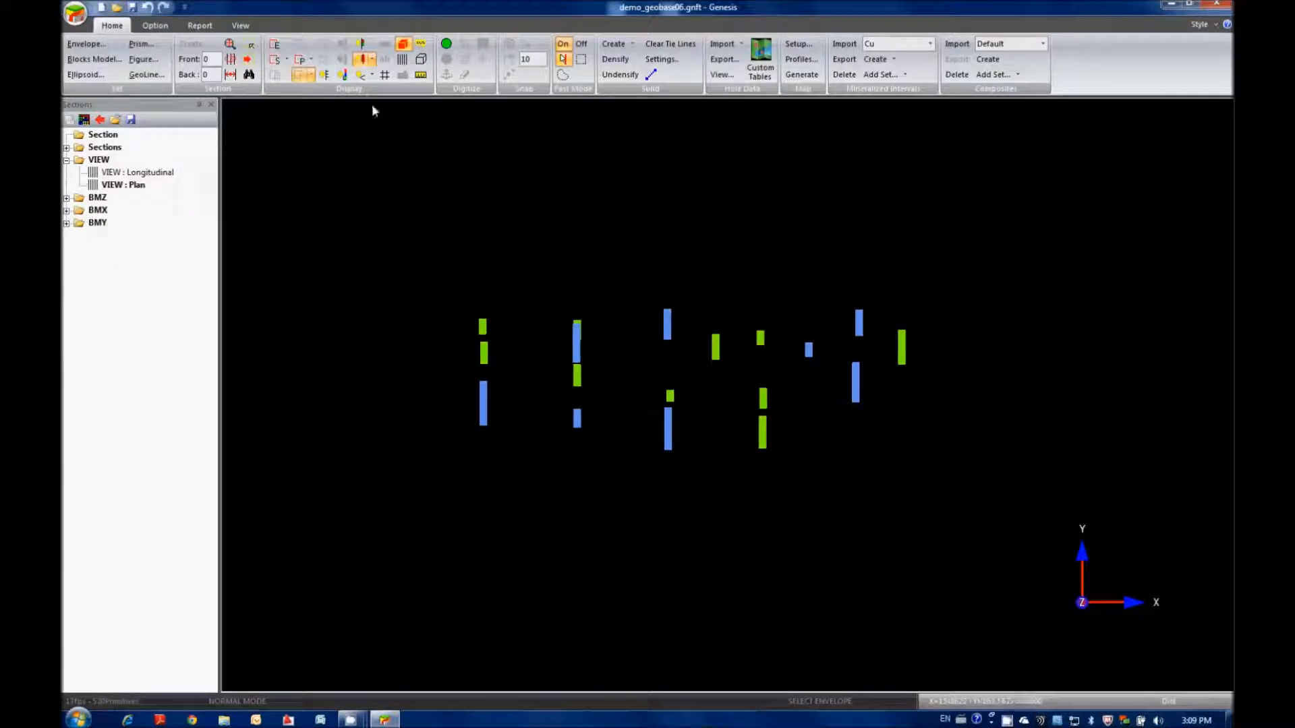
left_click(276, 44)
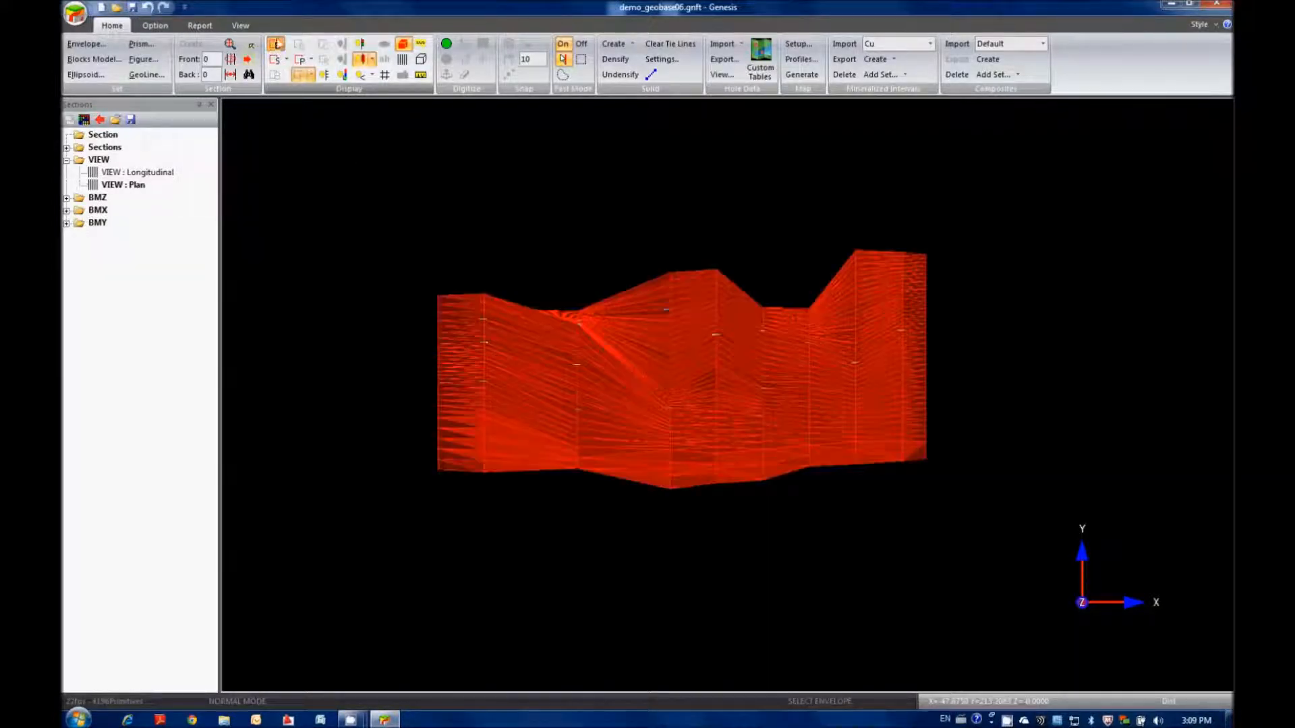
left_click(275, 44)
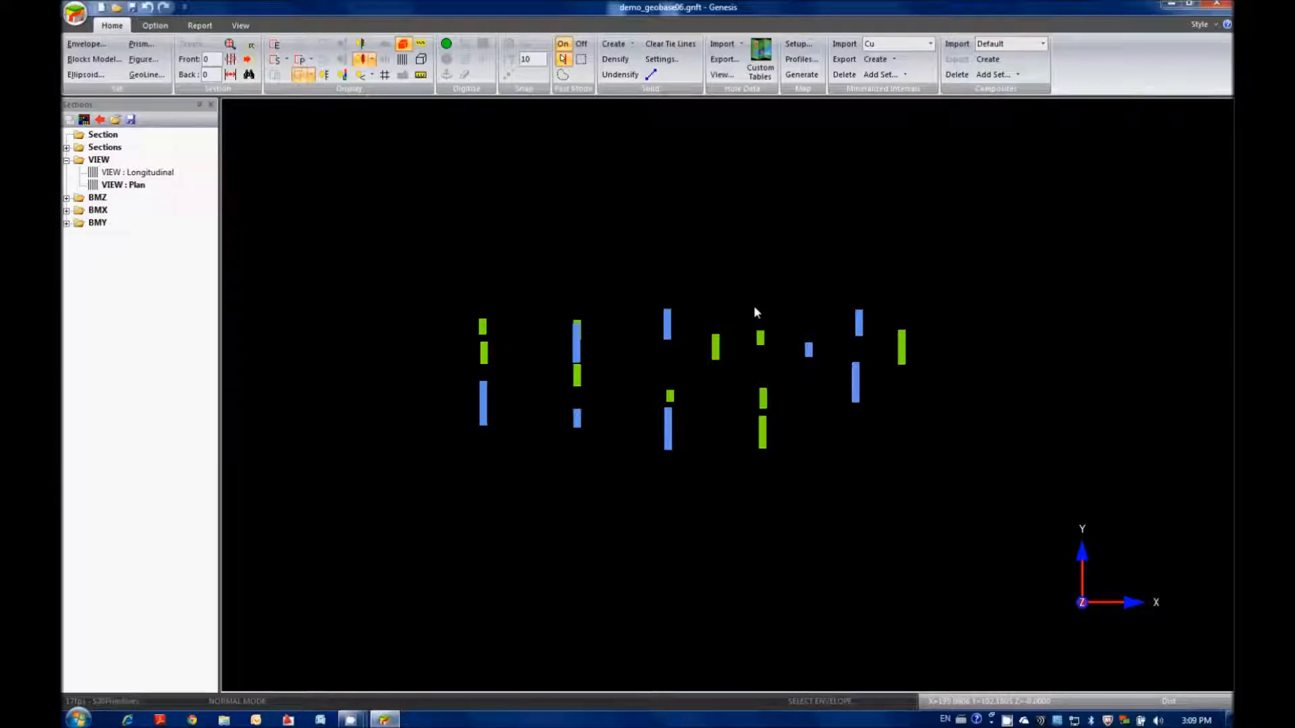
Make Cu_2 the active mineralized interval set and bring all of its intervals into view.
left_click(930, 45)
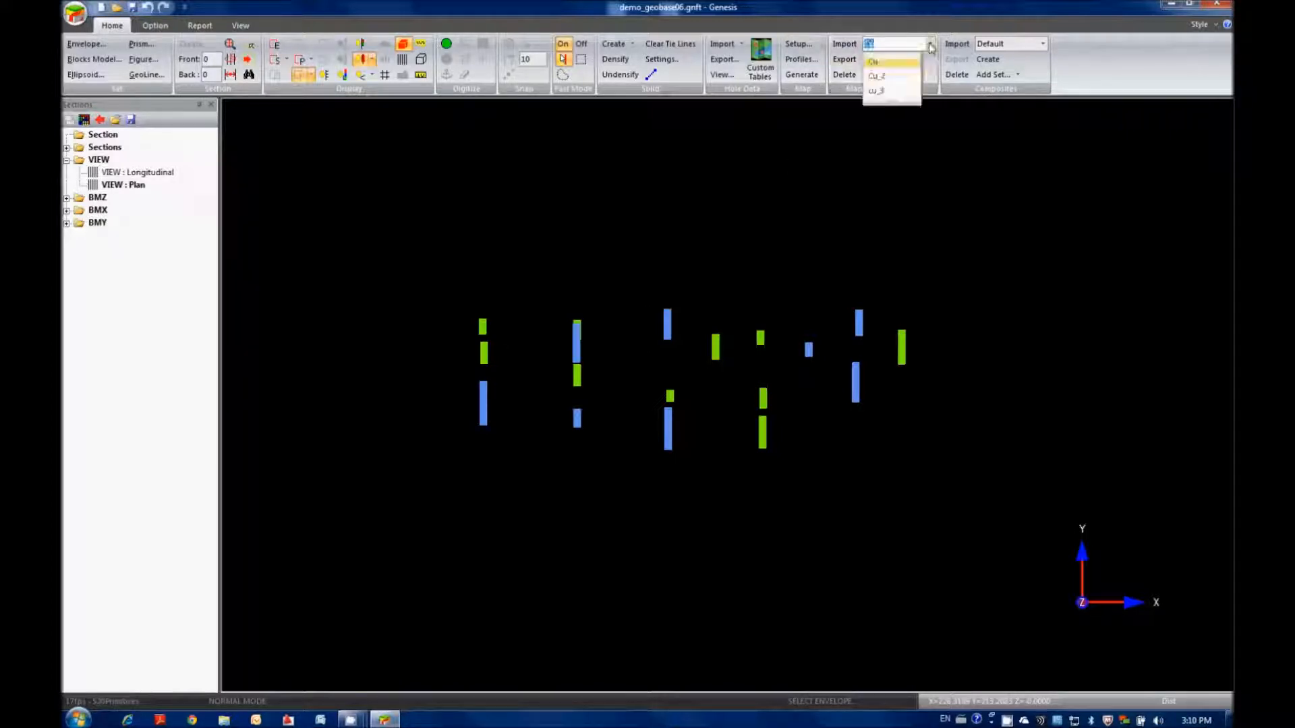
left_click(875, 82)
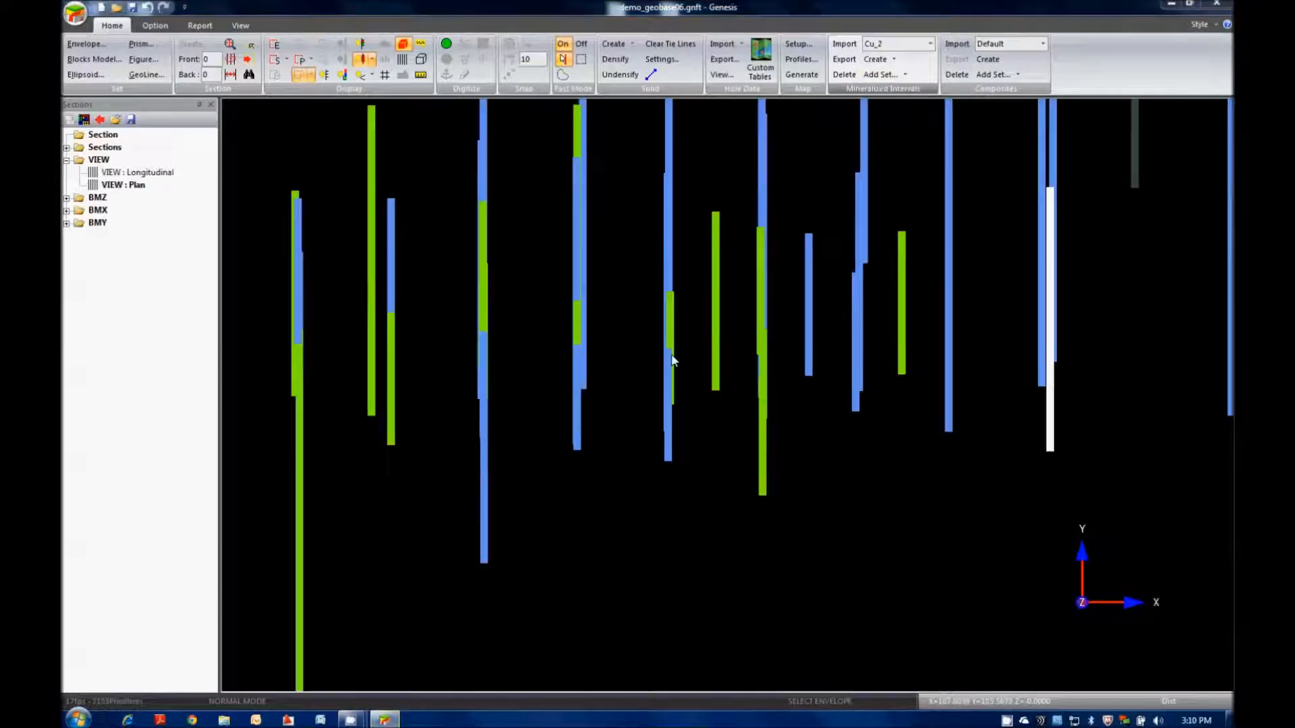
scroll(639, 349, "down", 5)
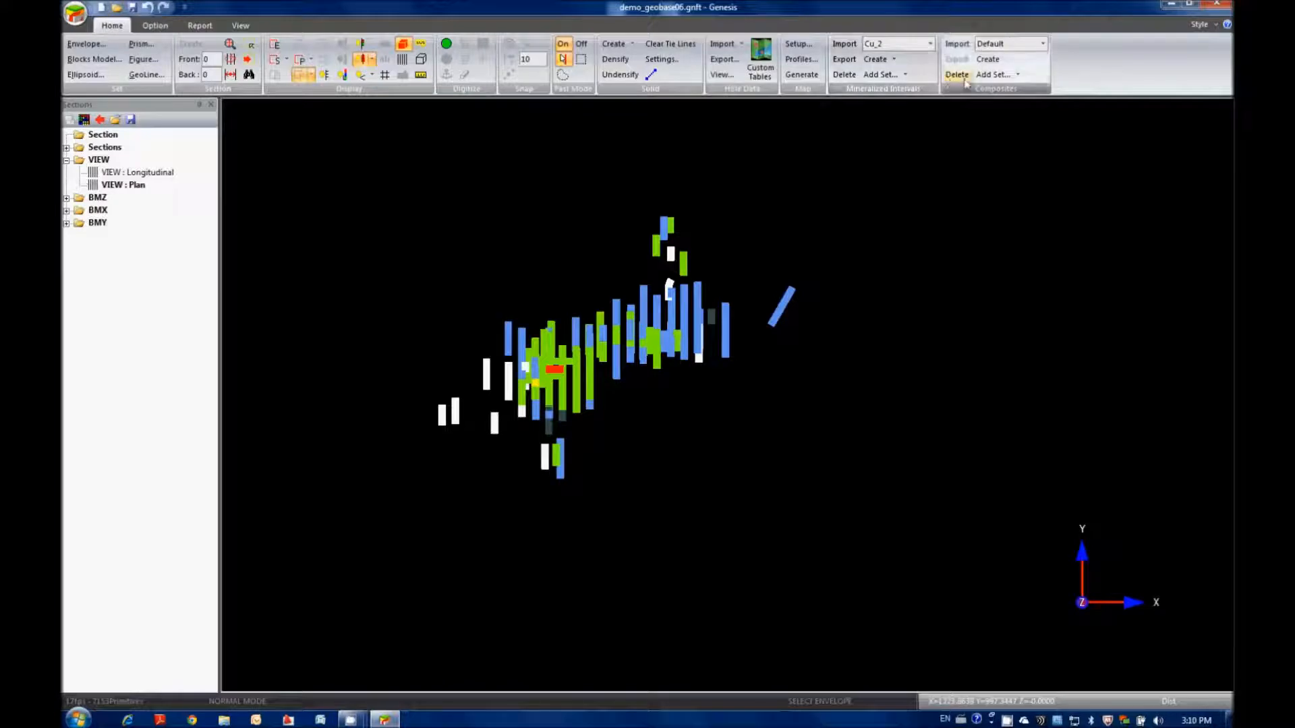
Add a blank composite set named "test".
left_click(1042, 44)
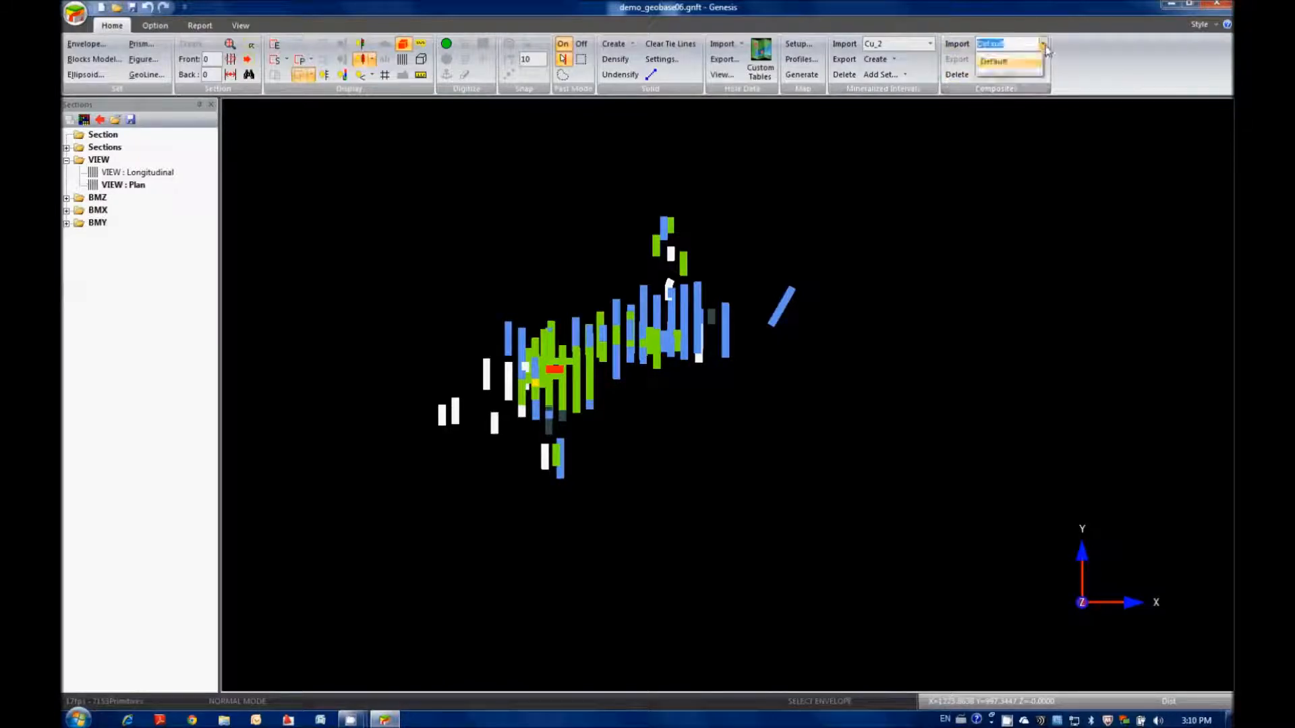
left_click(1045, 46)
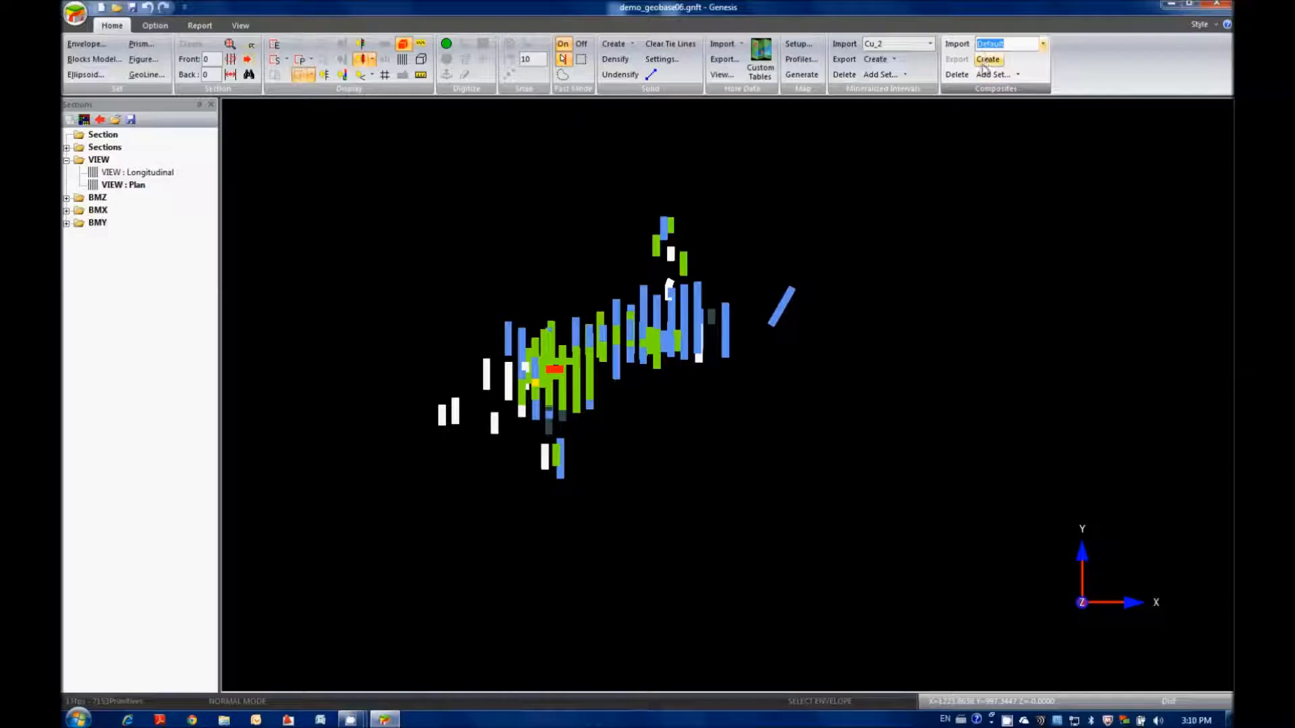
left_click(1016, 75)
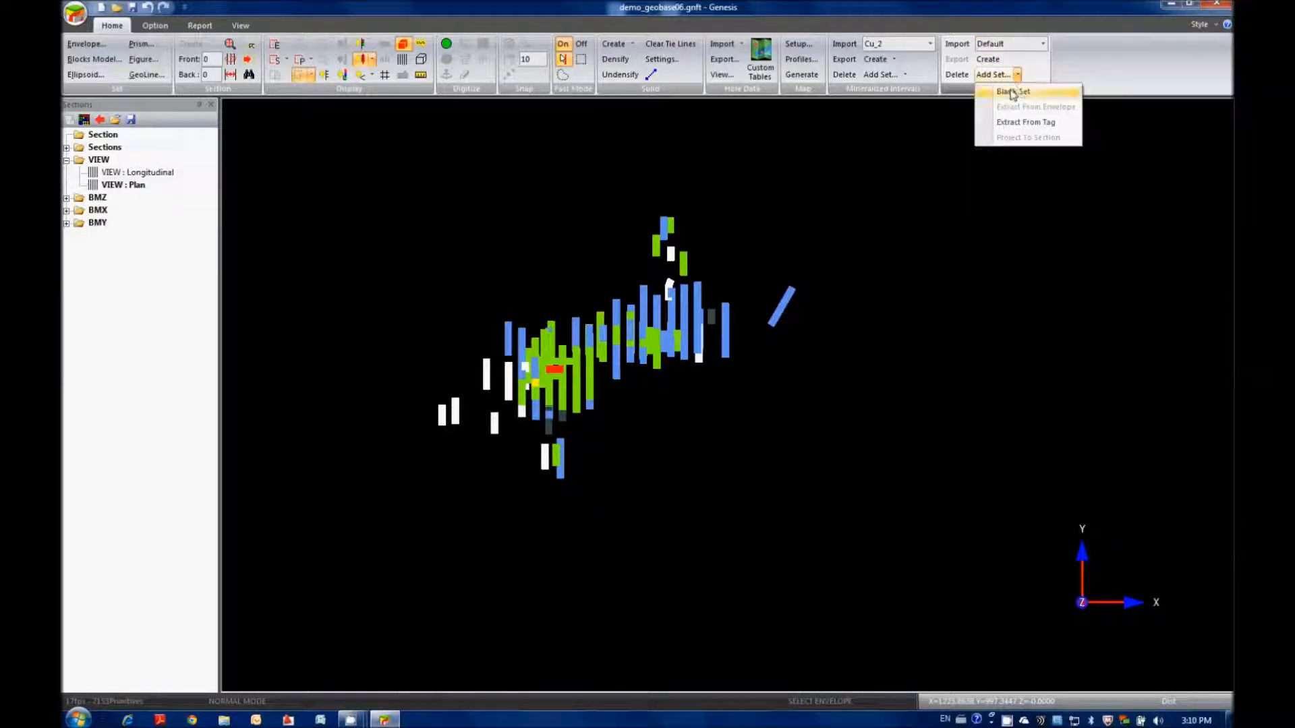
left_click(1011, 92)
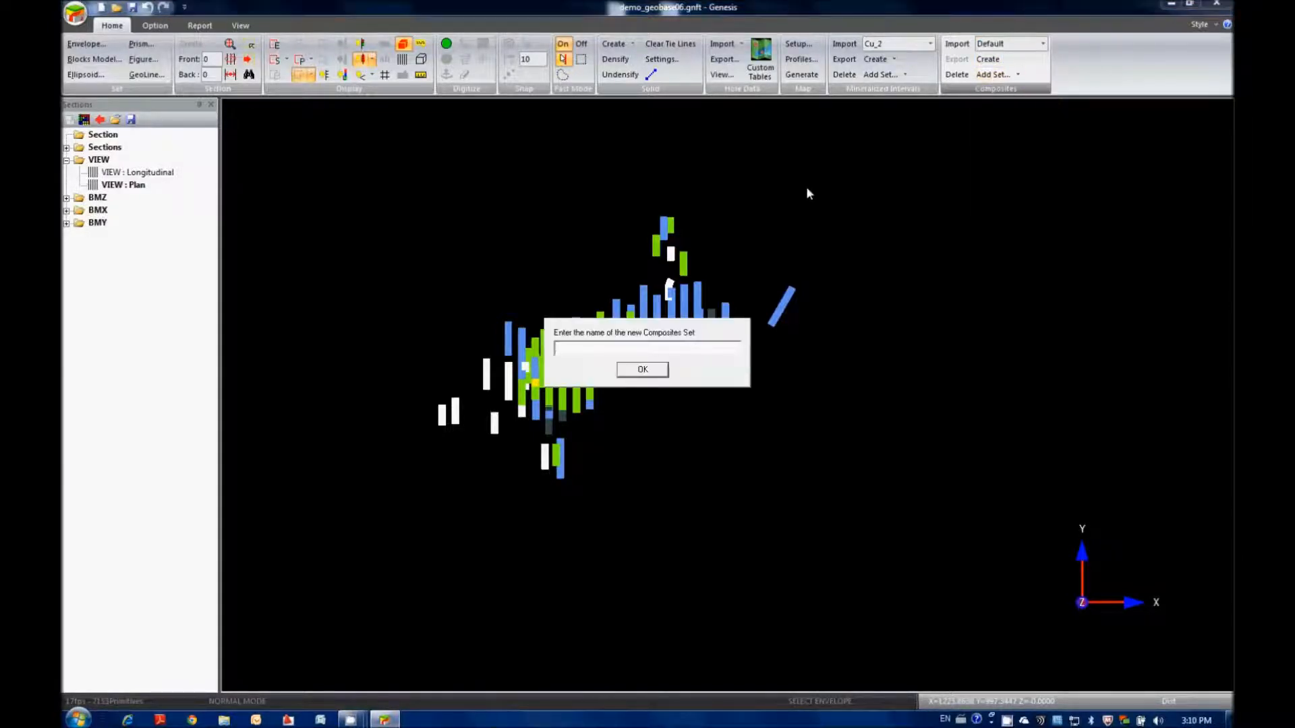
type("test")
key("Return")
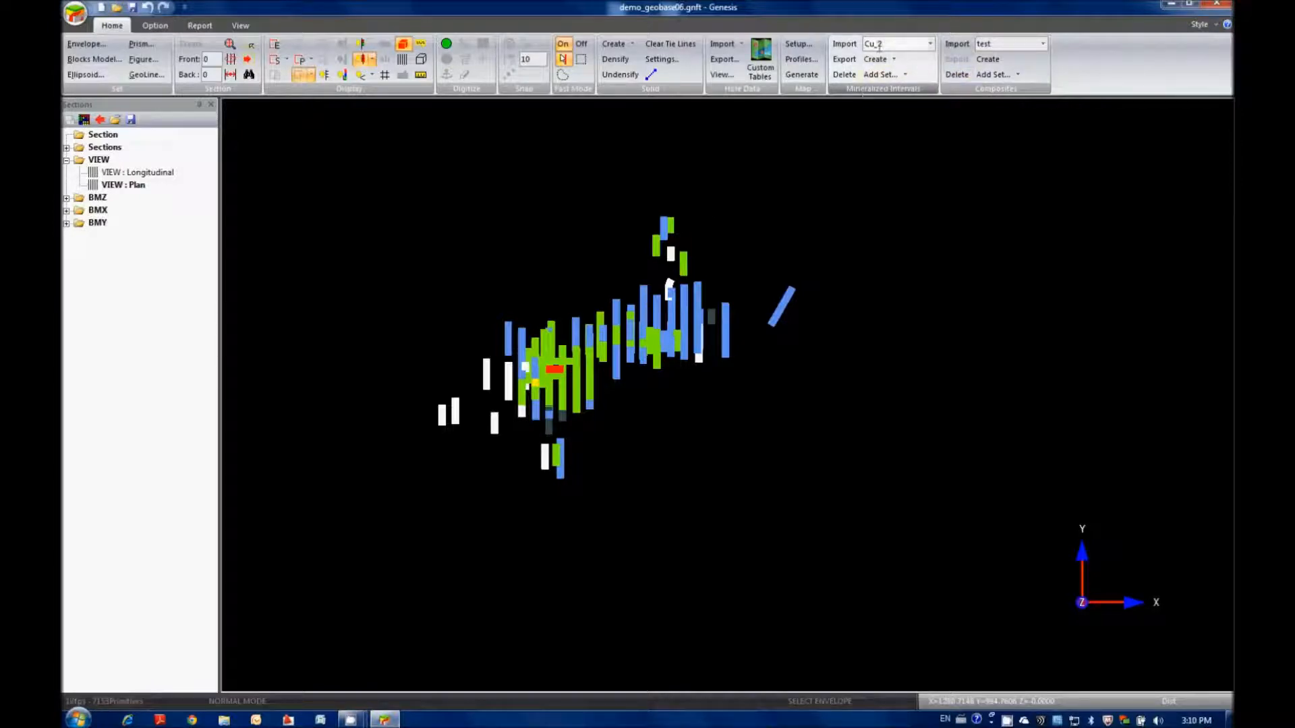
Generate composites in the test set from the Cu_2 intervals with the compositing mode set to Central, accepting deletion of existing composites.
left_click(988, 60)
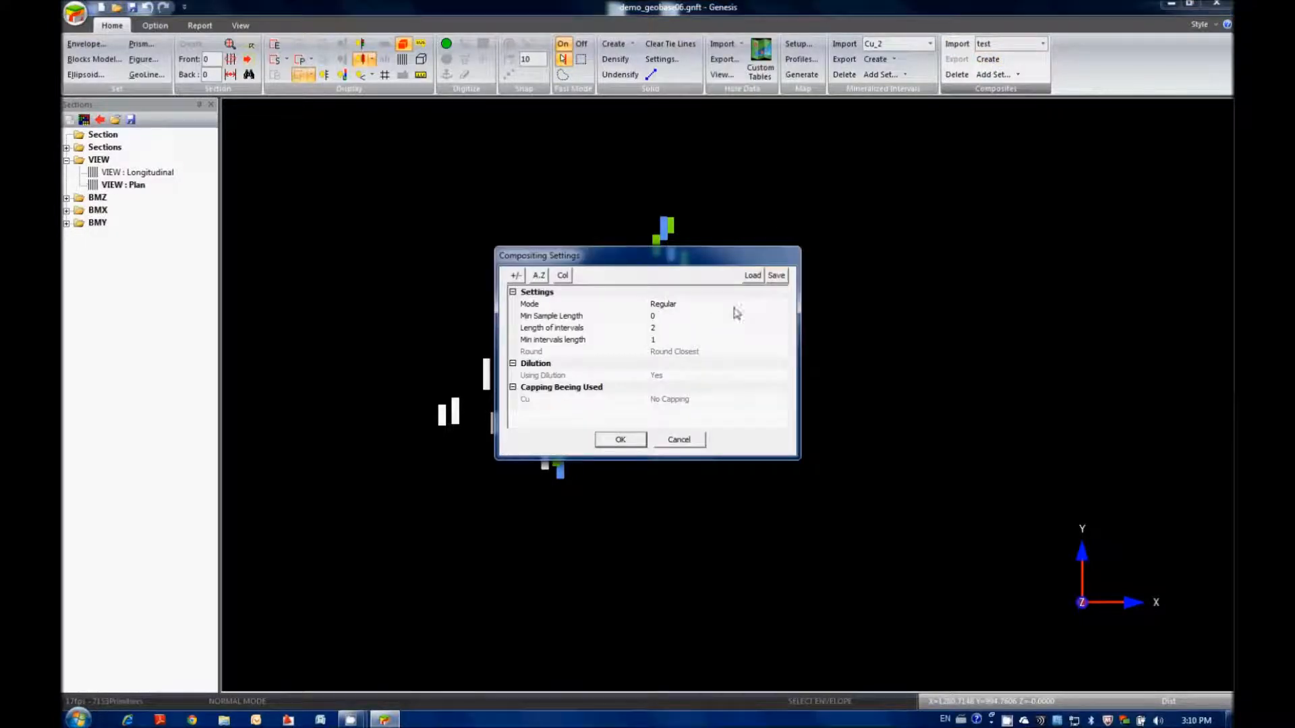
left_click(706, 305)
left_click(705, 306)
left_click(702, 322)
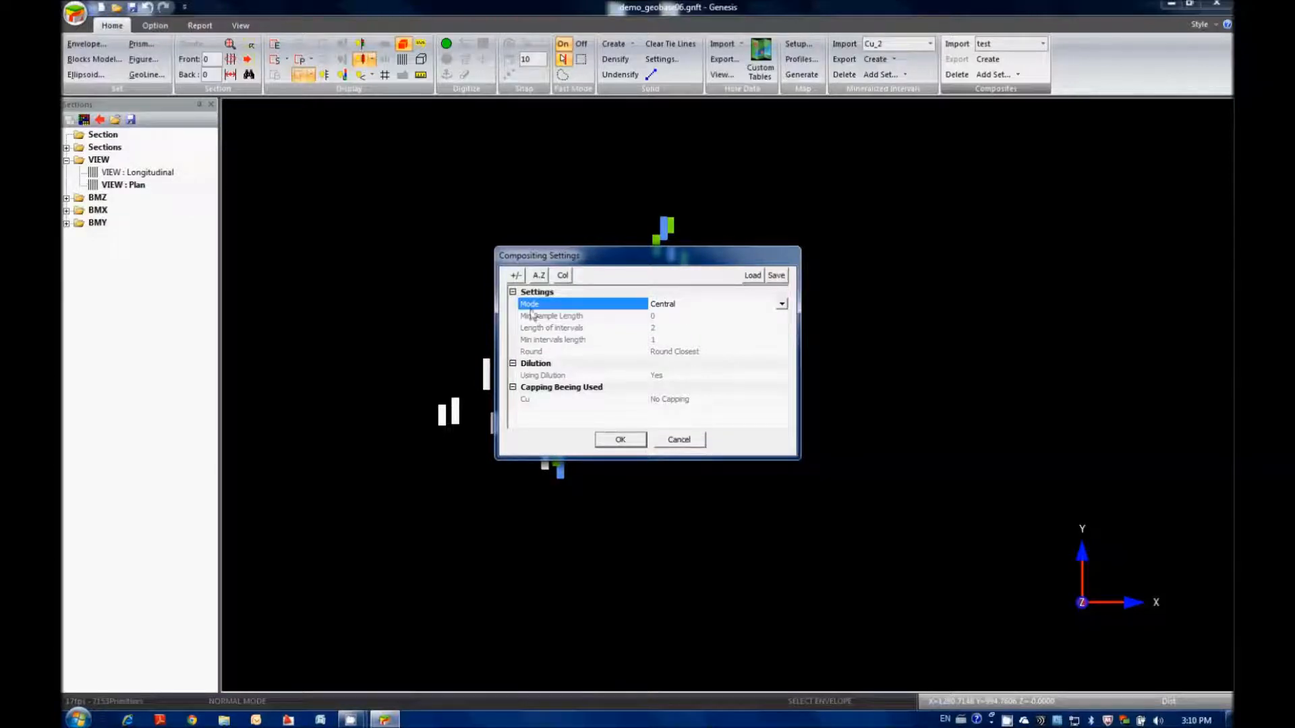
mouse_move(534, 309)
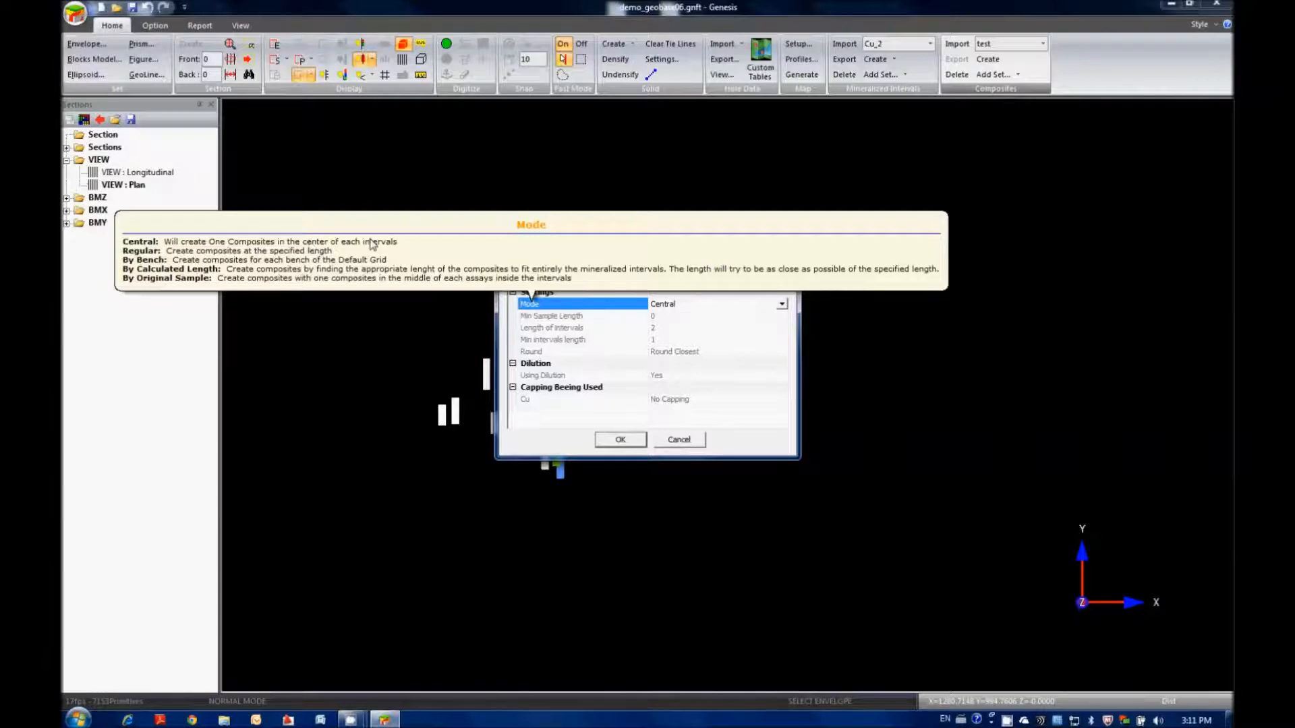
left_click_drag(590, 258, 213, 229)
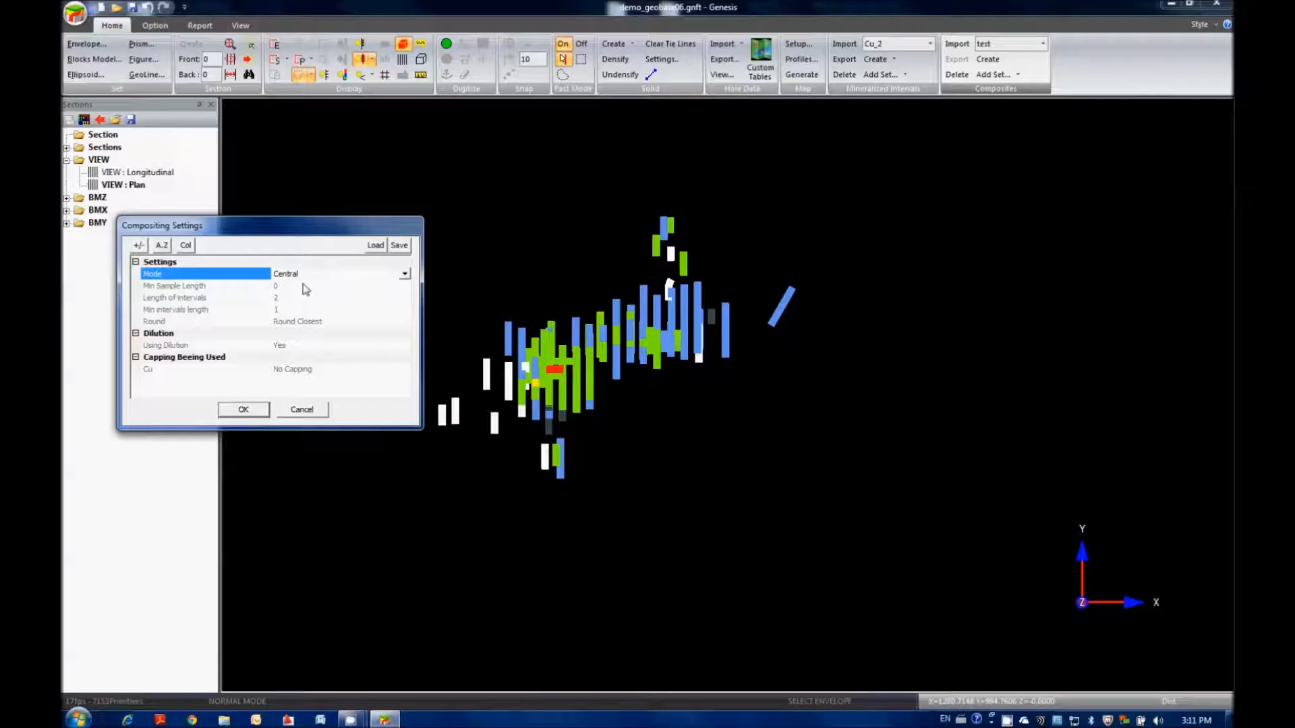
left_click(244, 411)
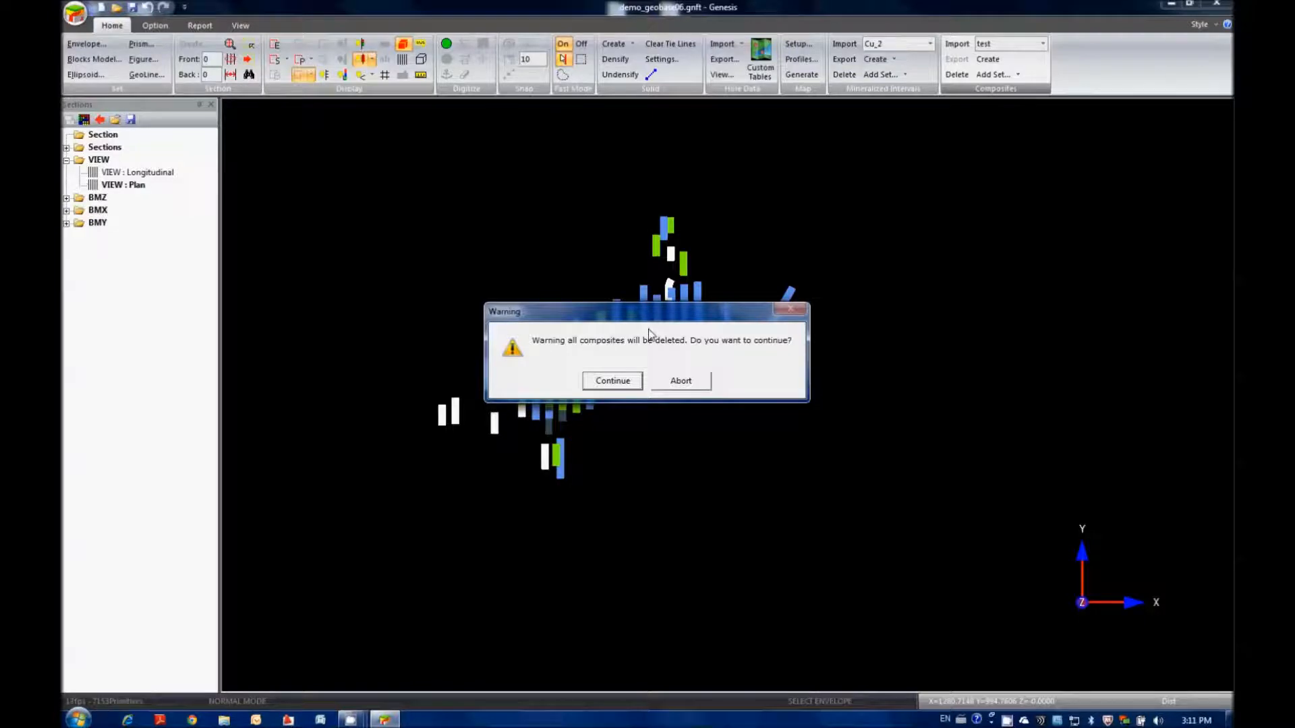
left_click(597, 382)
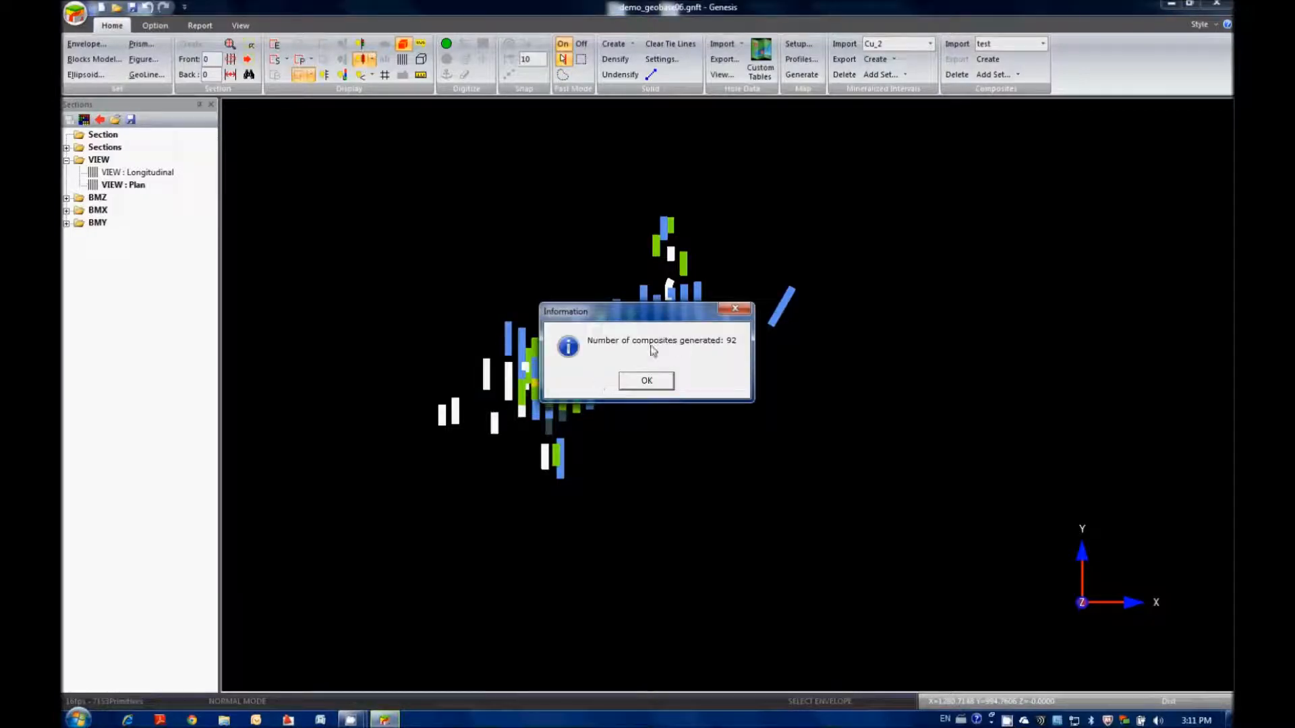
left_click(638, 382)
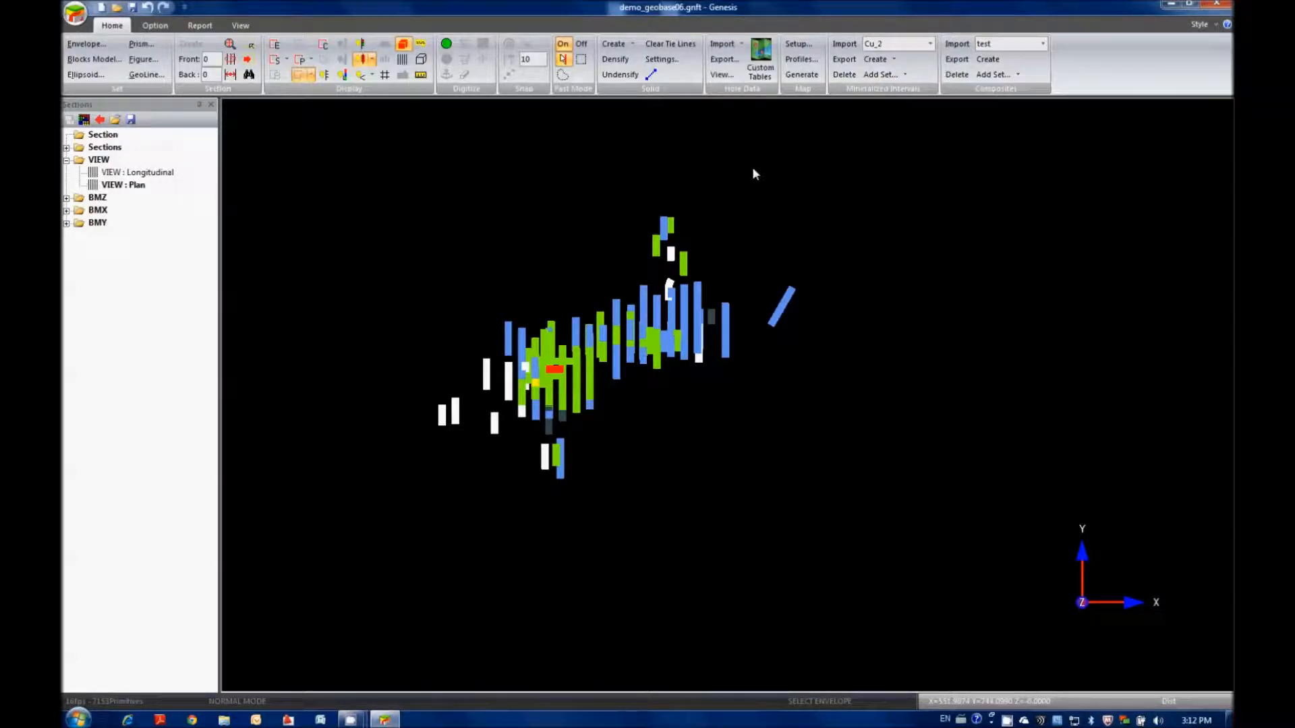
left_click(985, 60)
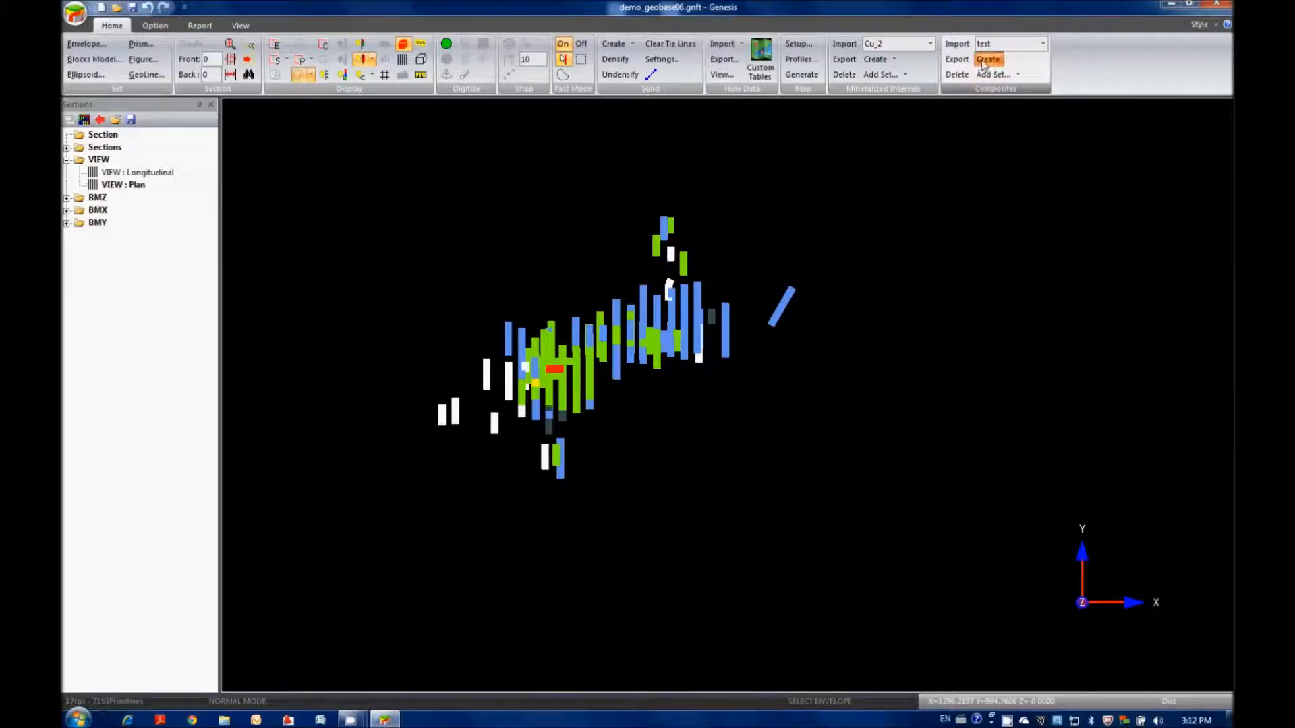
left_click(672, 308)
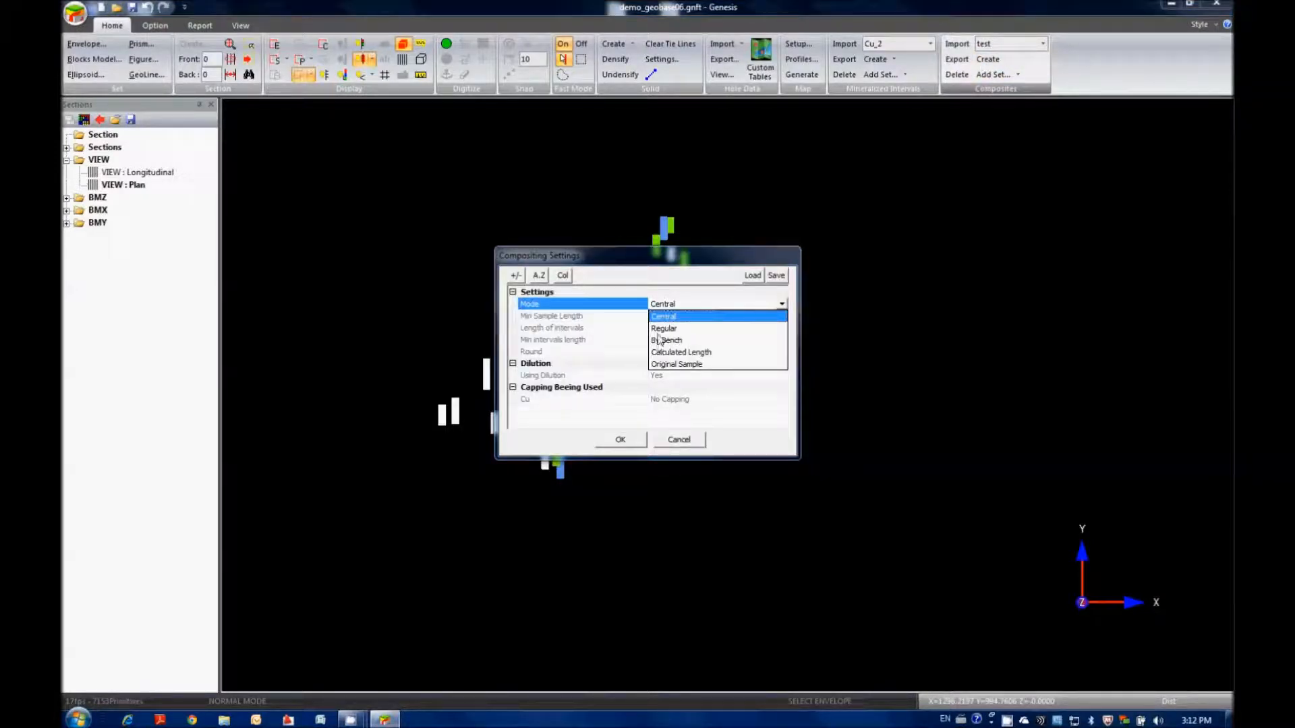
left_click(660, 340)
left_click(662, 307)
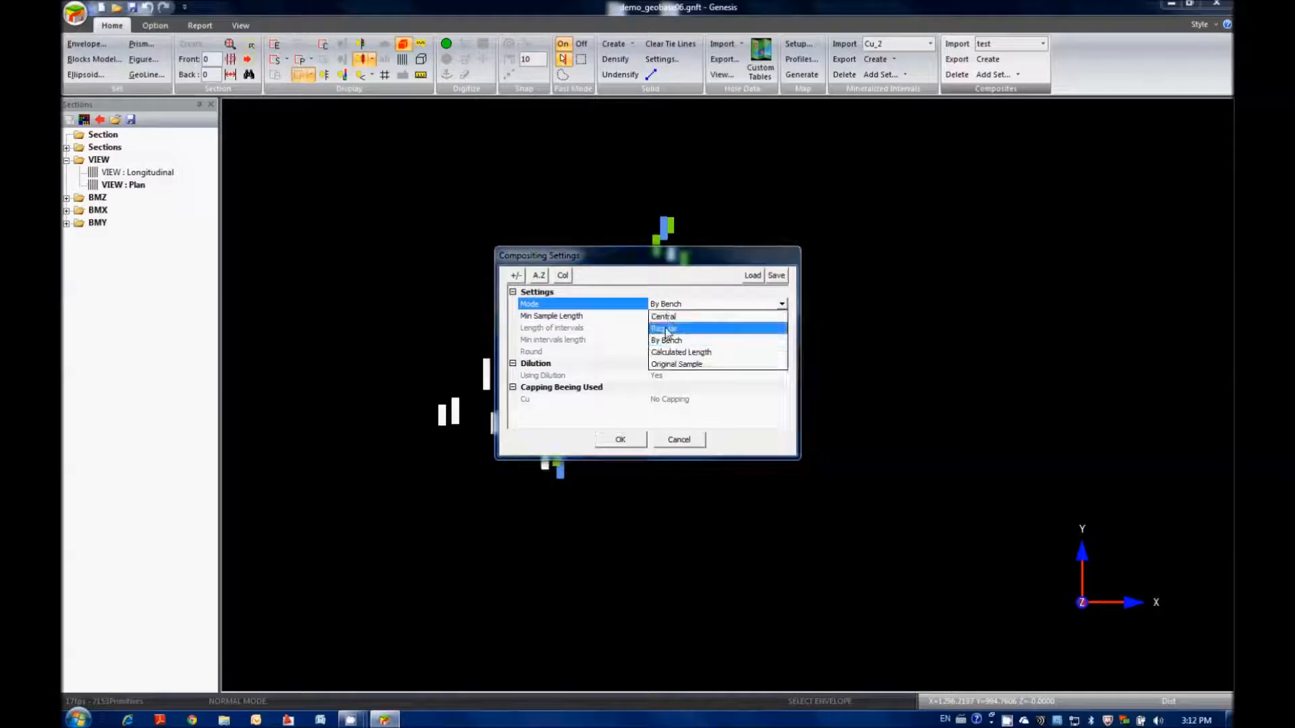
left_click(664, 326)
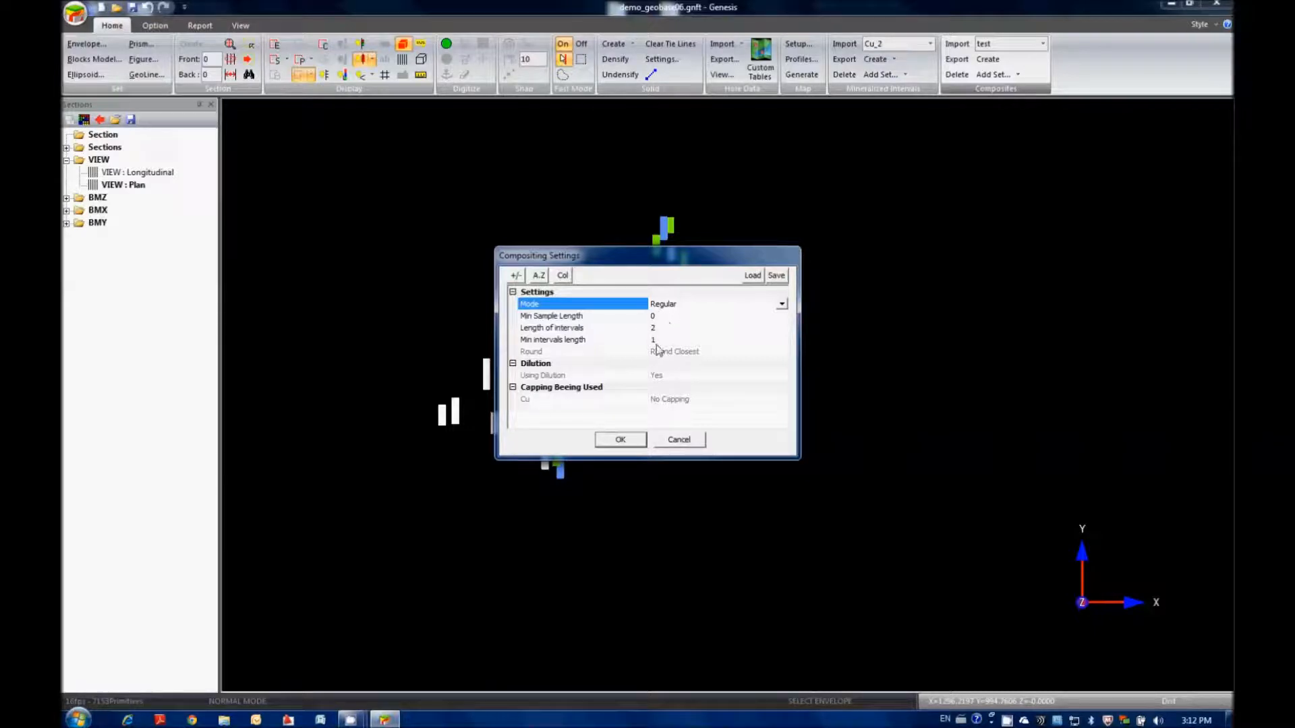
left_click(661, 317)
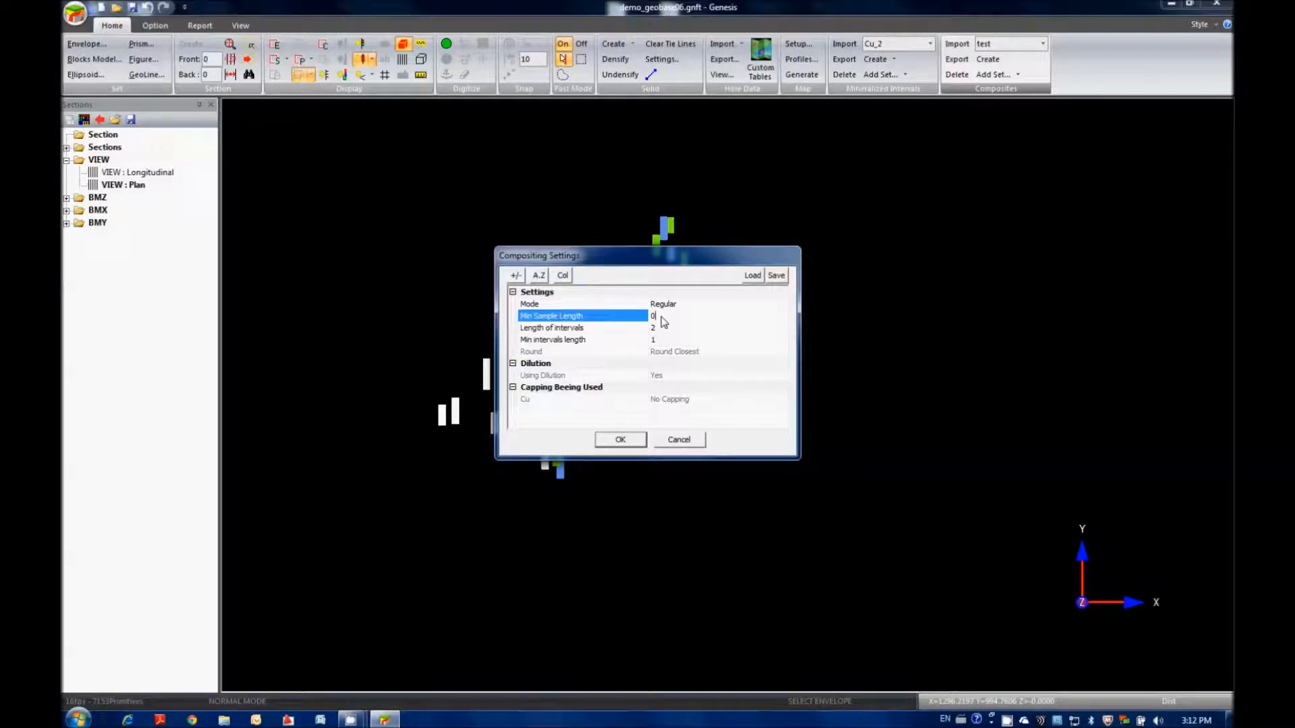
left_click(662, 340)
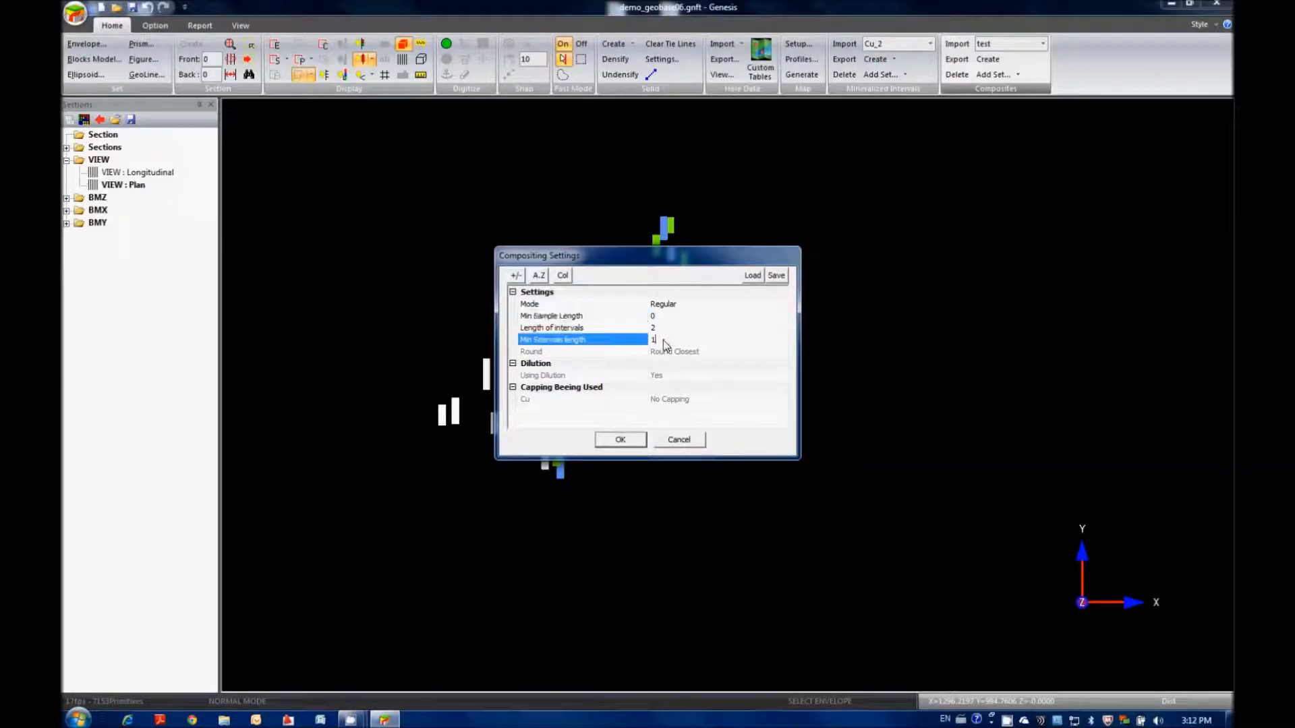
mouse_move(565, 347)
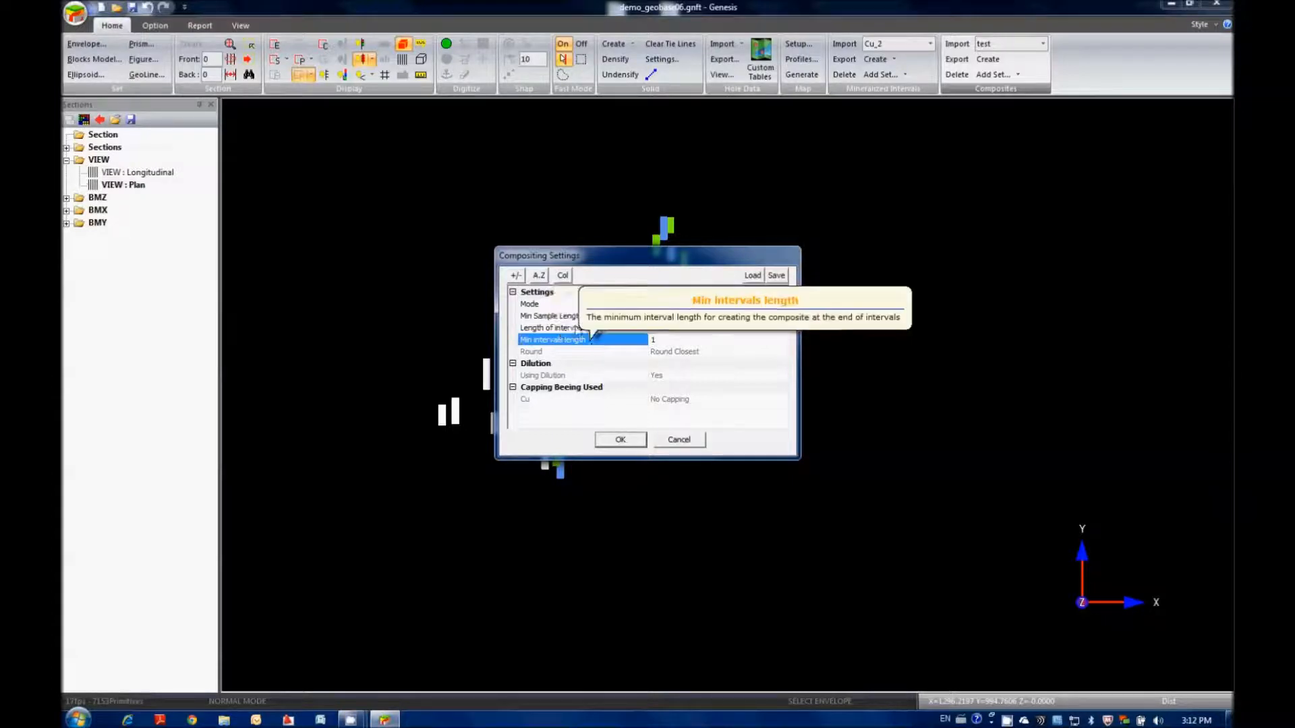
left_click(576, 329)
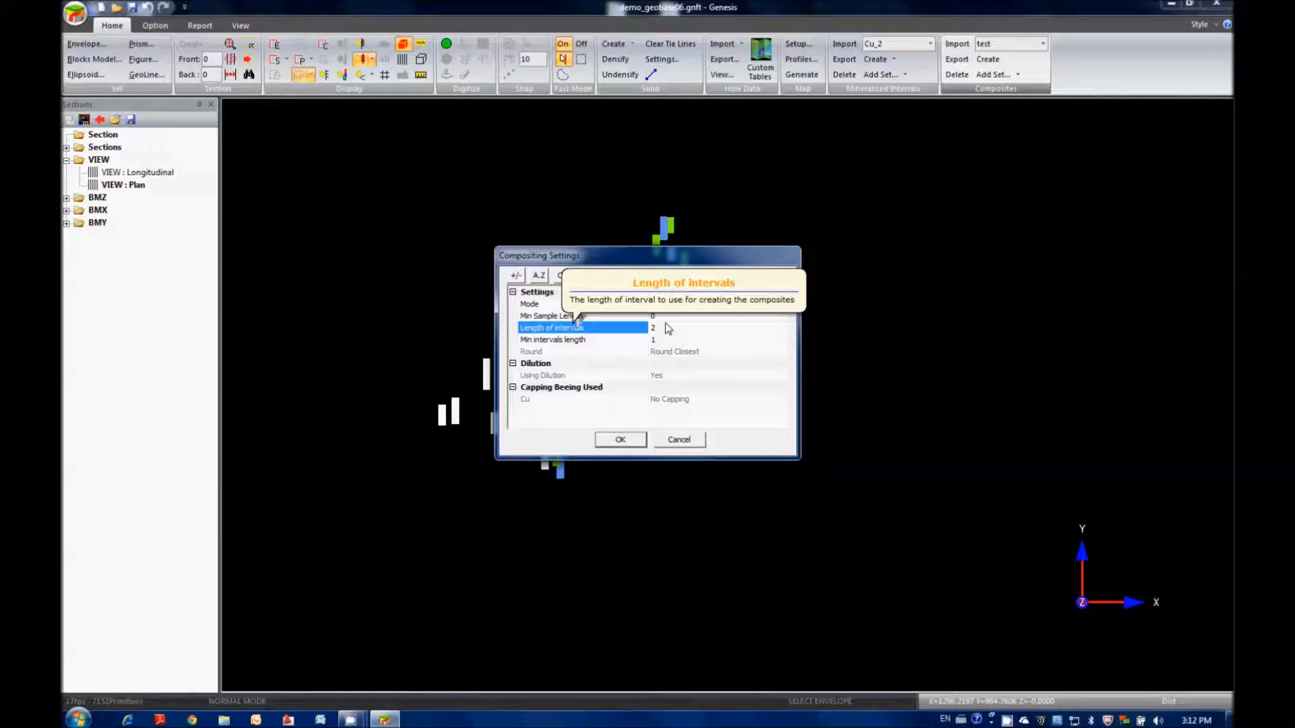
left_click(659, 327)
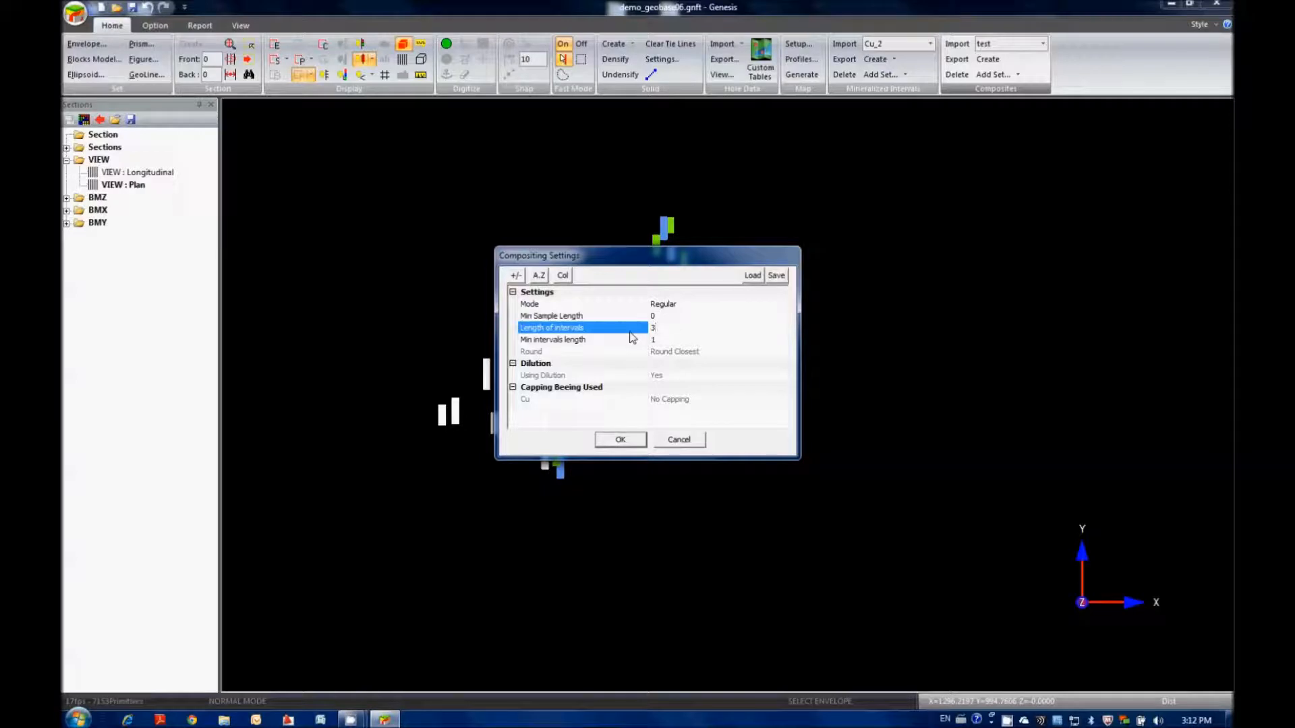
left_click(659, 340)
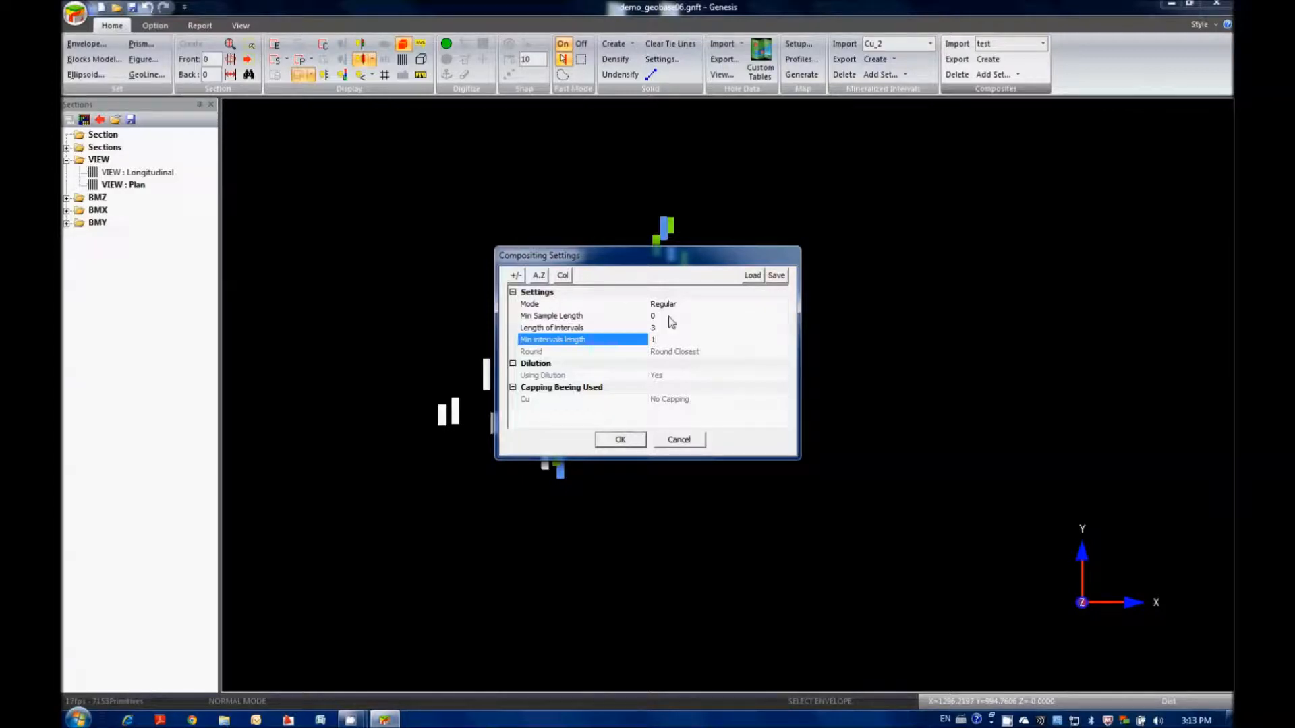
left_click(668, 317)
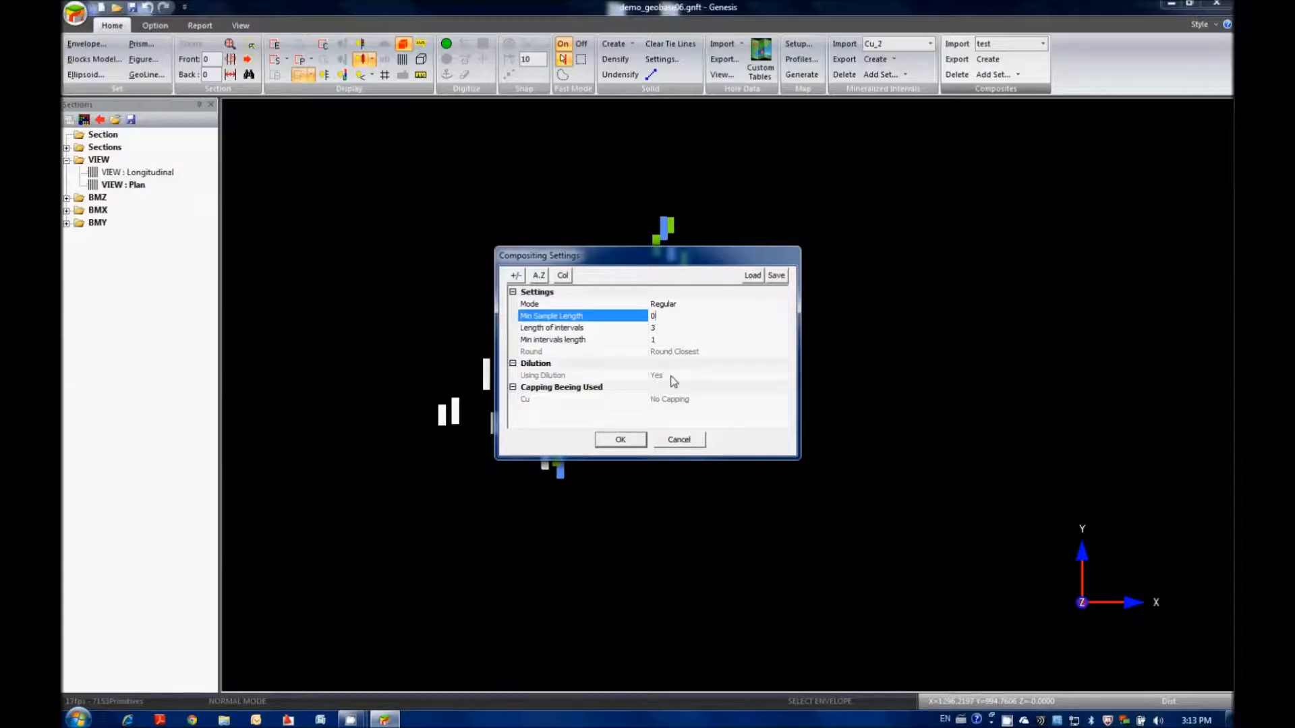
left_click(664, 441)
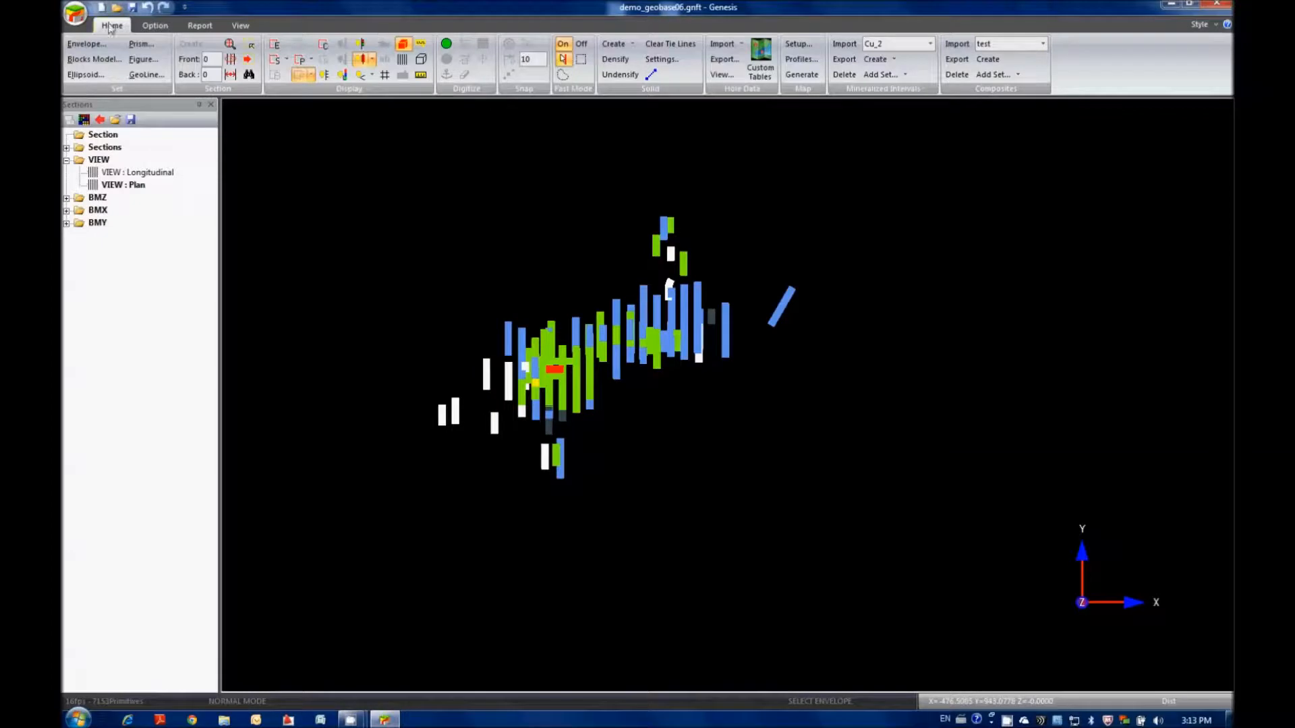
Check in the data constraints whether gaps are given default values for dilution.
left_click(153, 26)
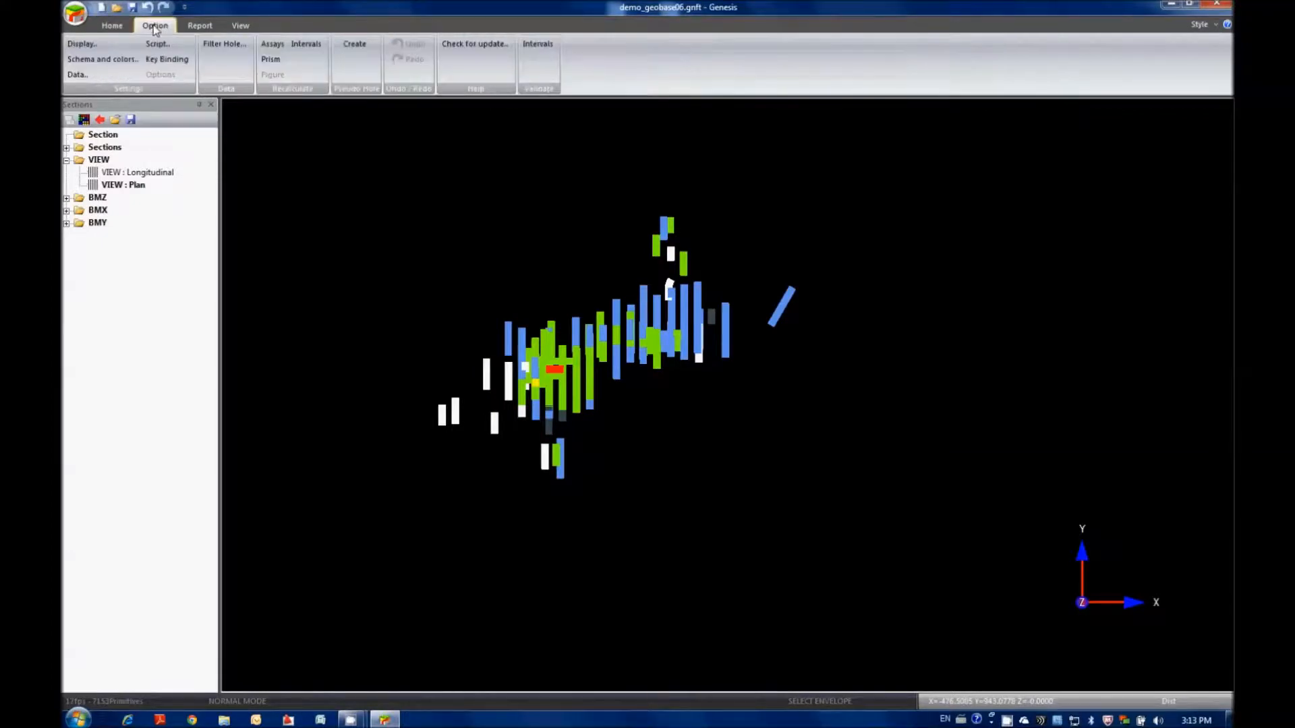
left_click(80, 75)
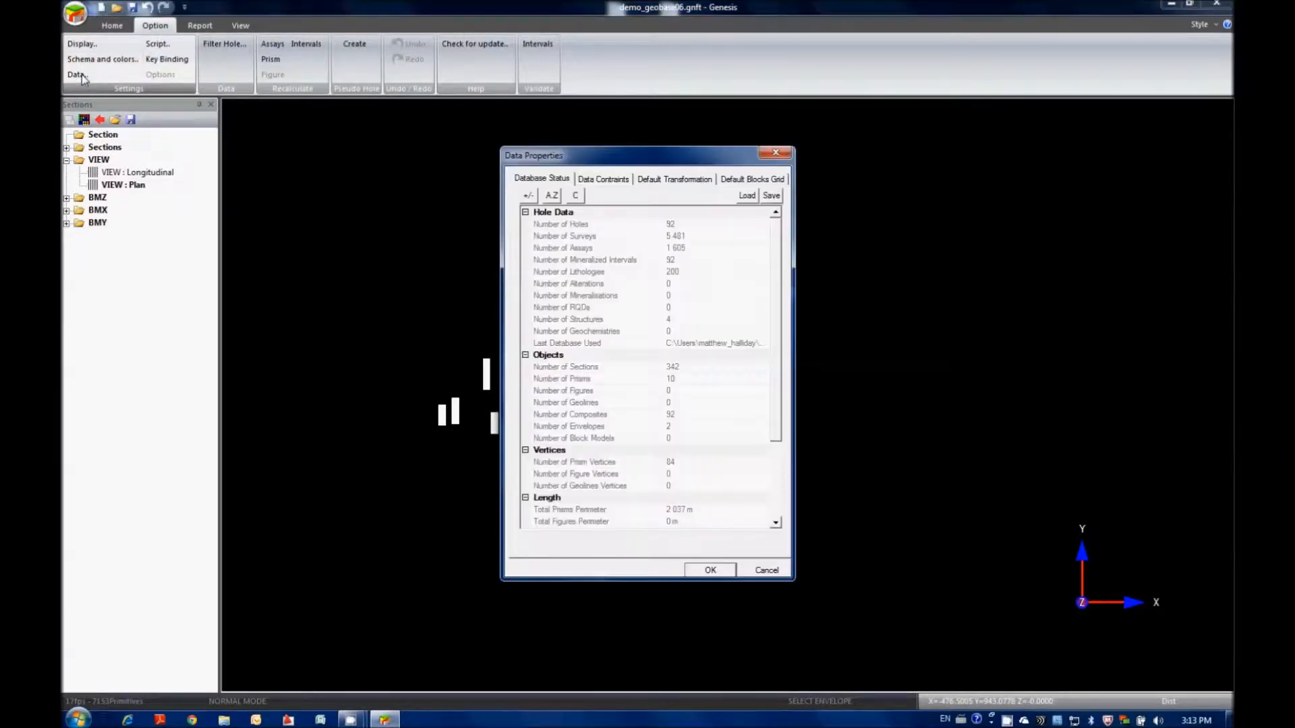
left_click(609, 179)
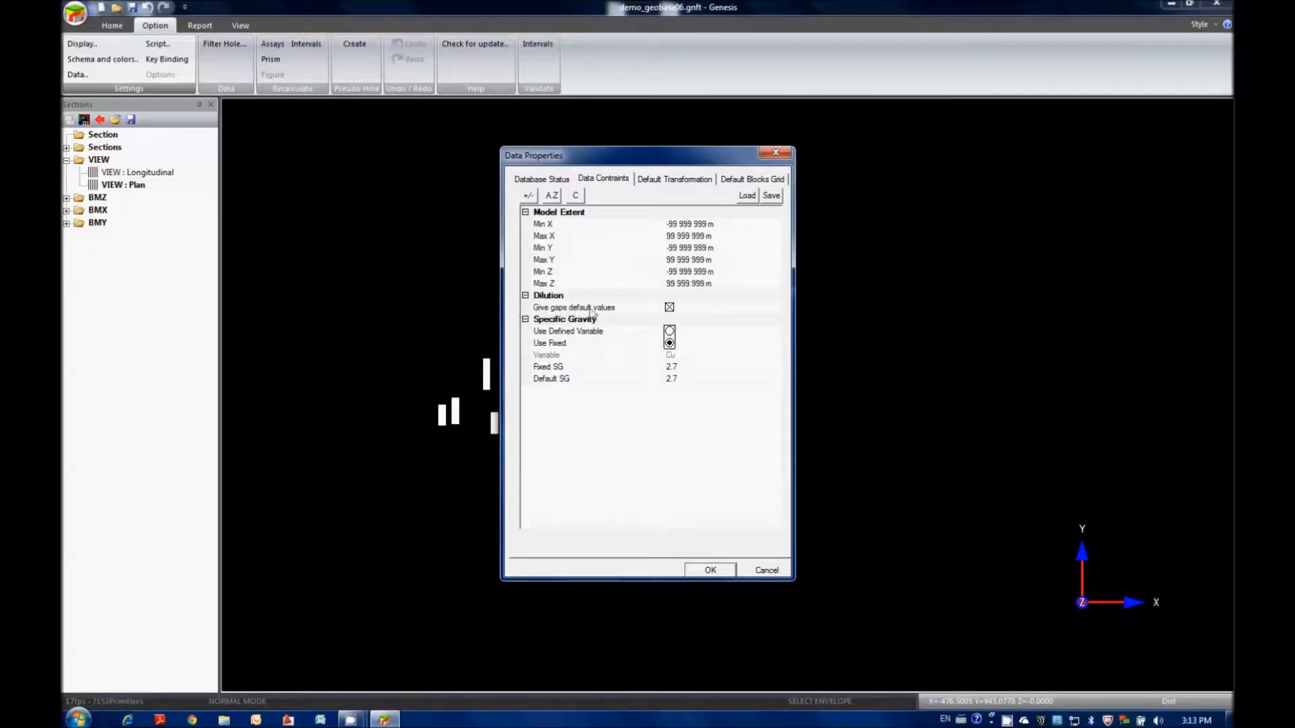
left_click(669, 309)
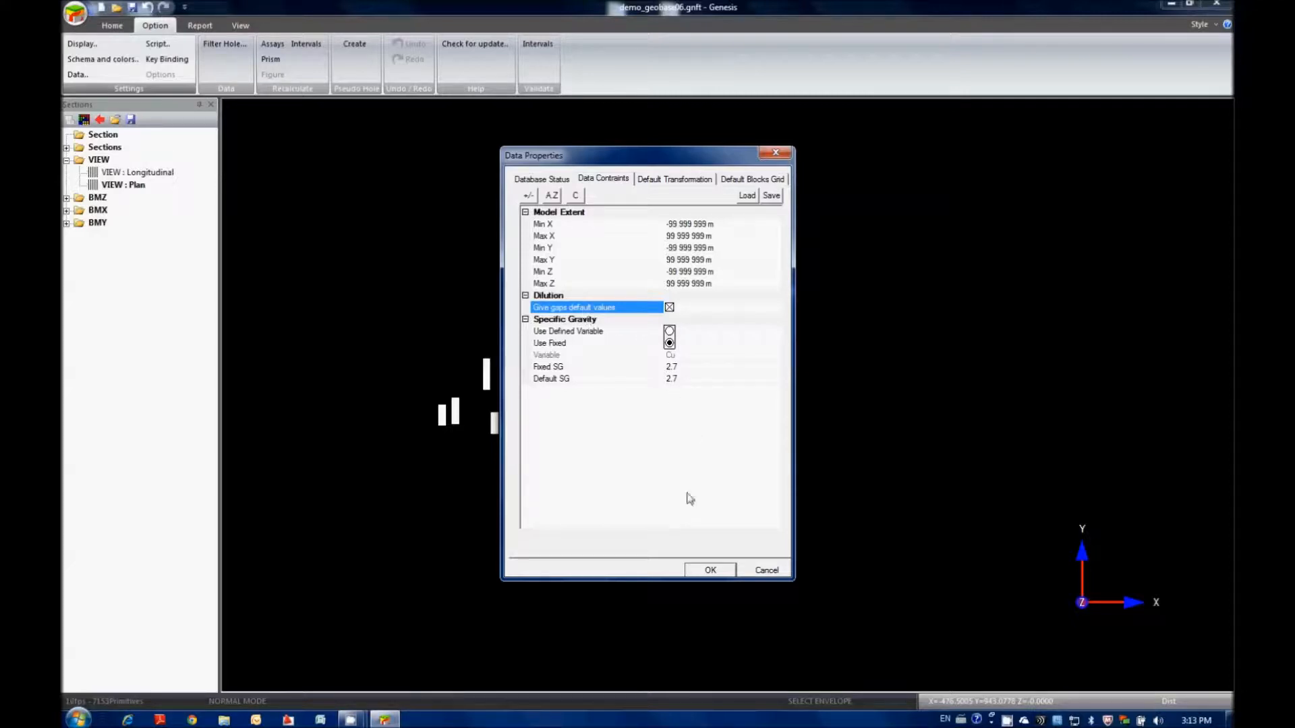
left_click(710, 571)
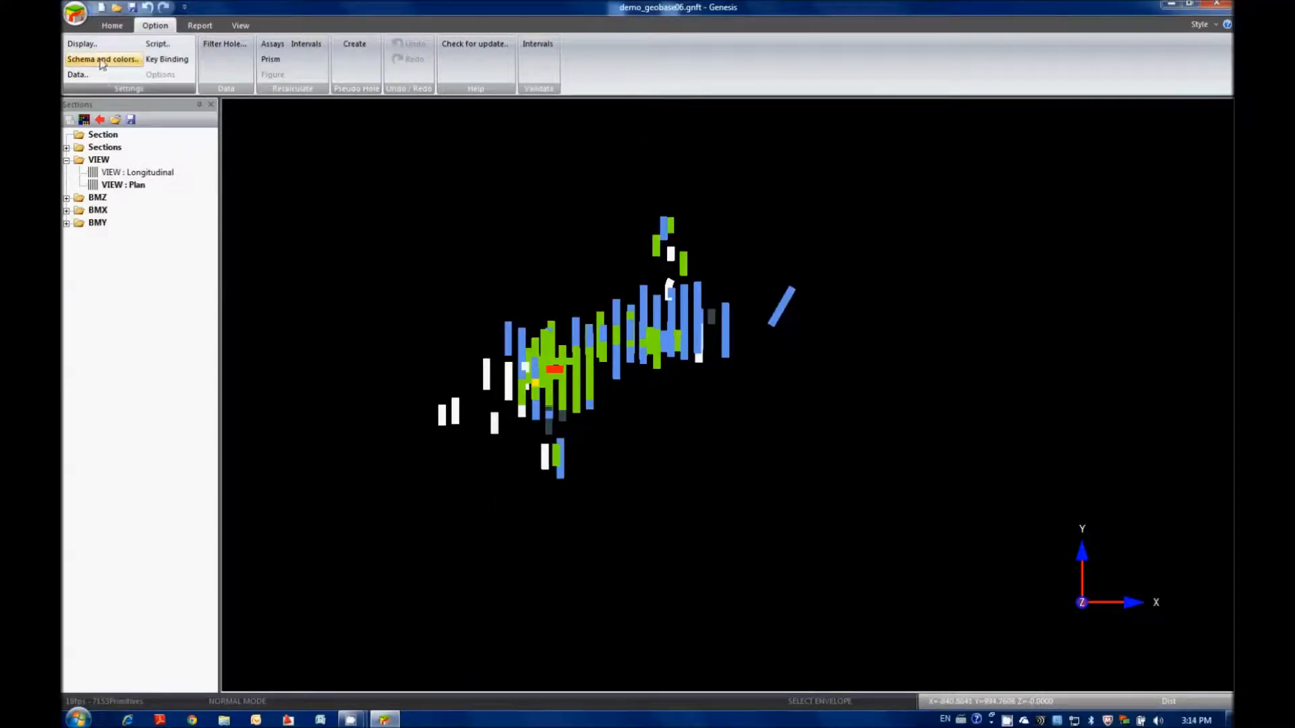
Check the default value assigned to the Cu variable in the schema settings.
left_click(84, 60)
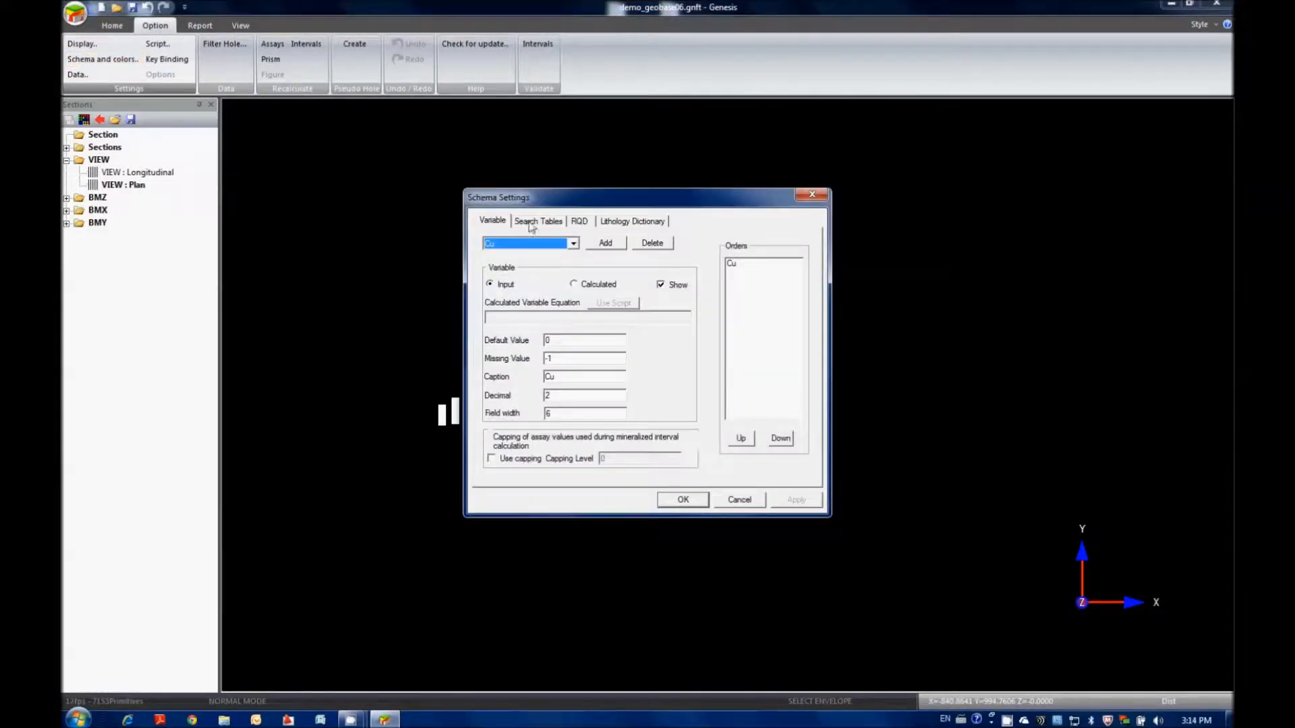
left_click_drag(557, 341, 511, 356)
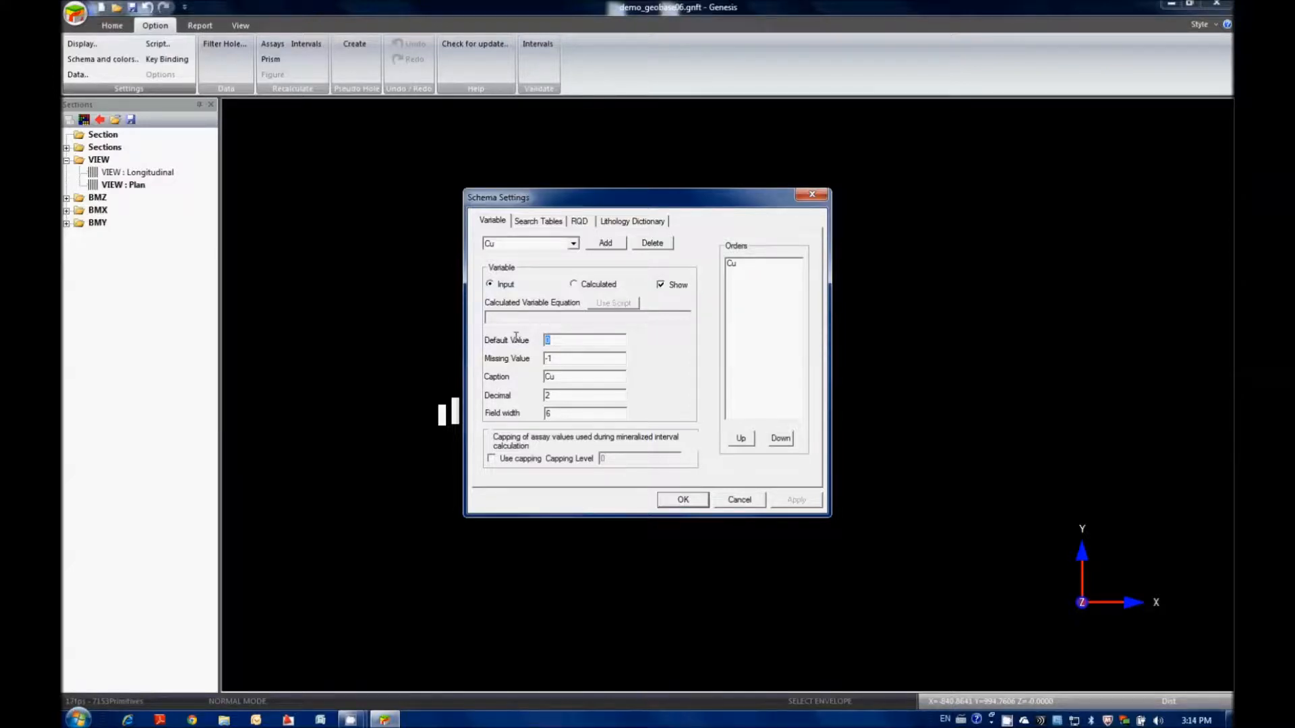
left_click(682, 500)
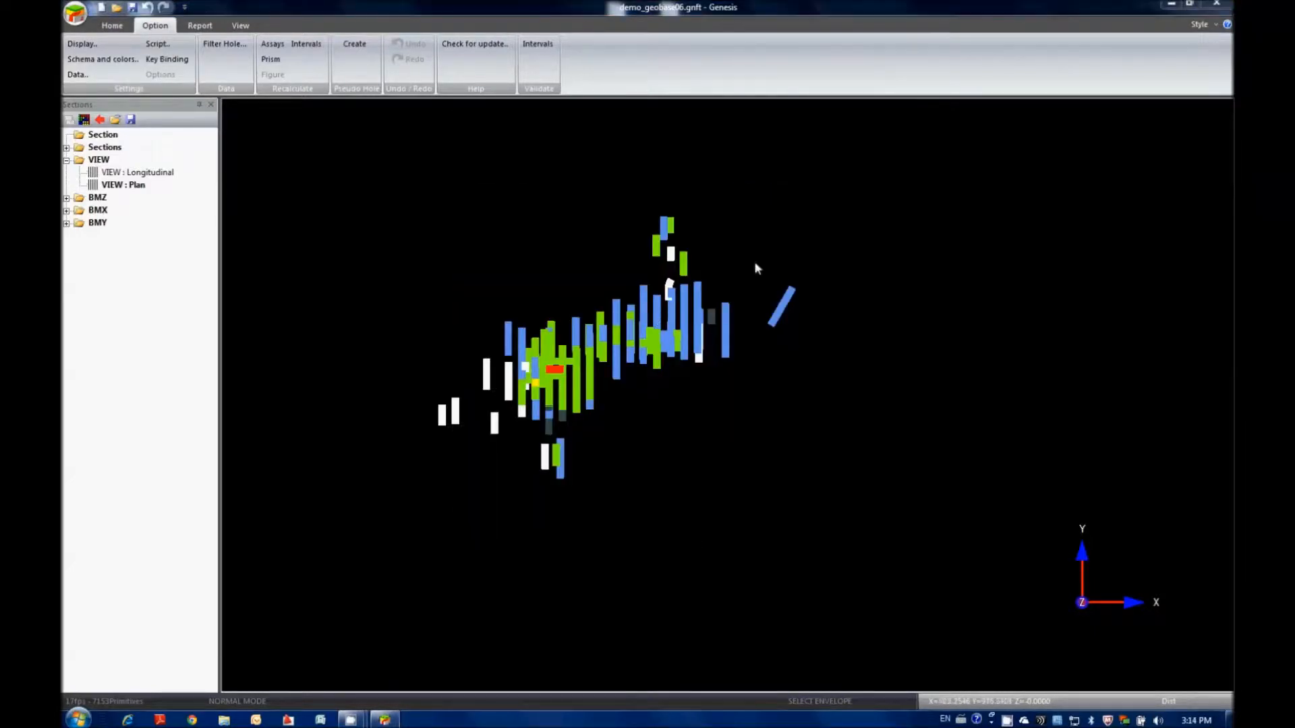
Regenerate the test set's composites in Regular mode with 2 m intervals and a minimum length of 1, accepting deletion of the existing composites.
left_click(112, 27)
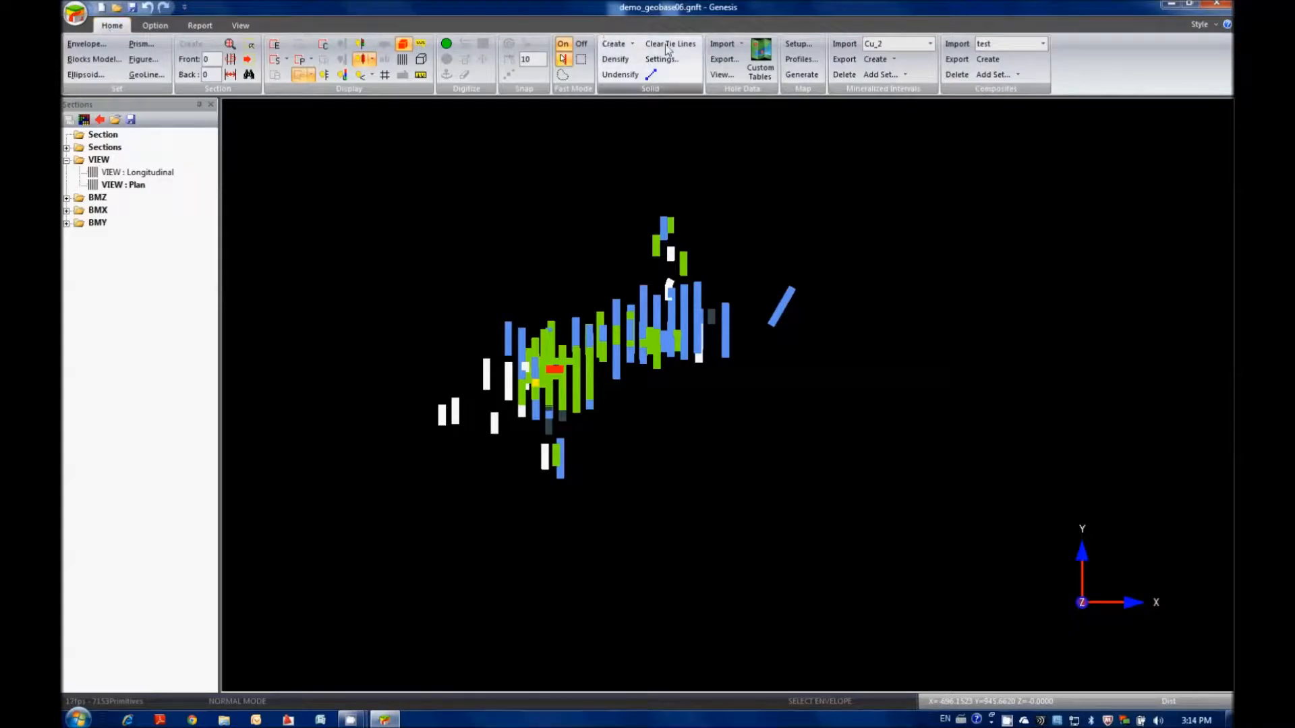
left_click(1000, 62)
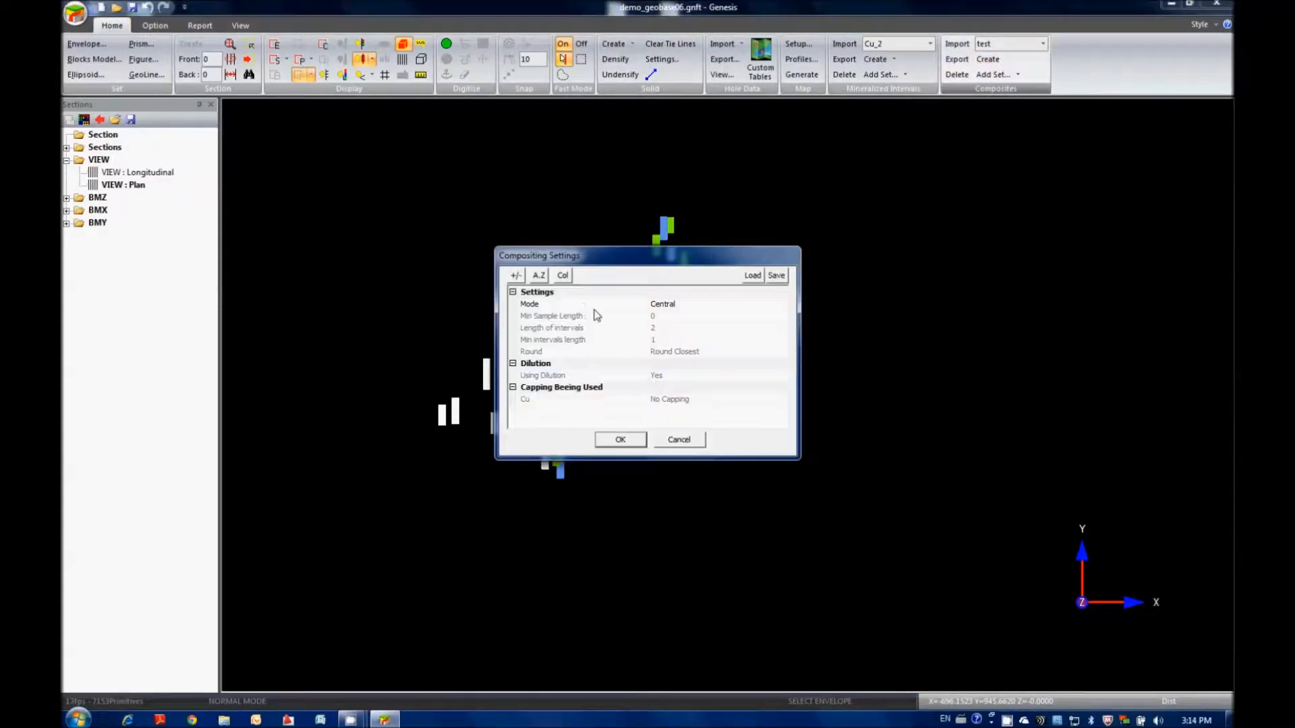
left_click(670, 305)
left_click(665, 329)
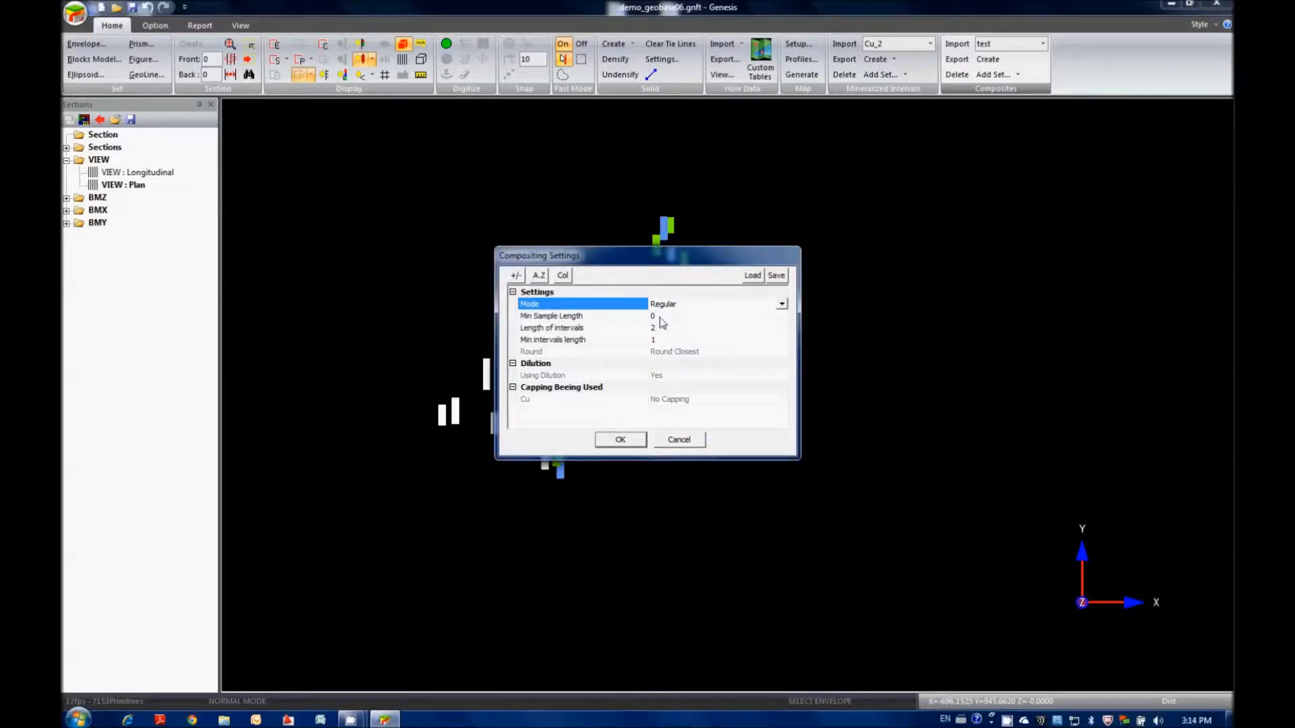
left_click(620, 440)
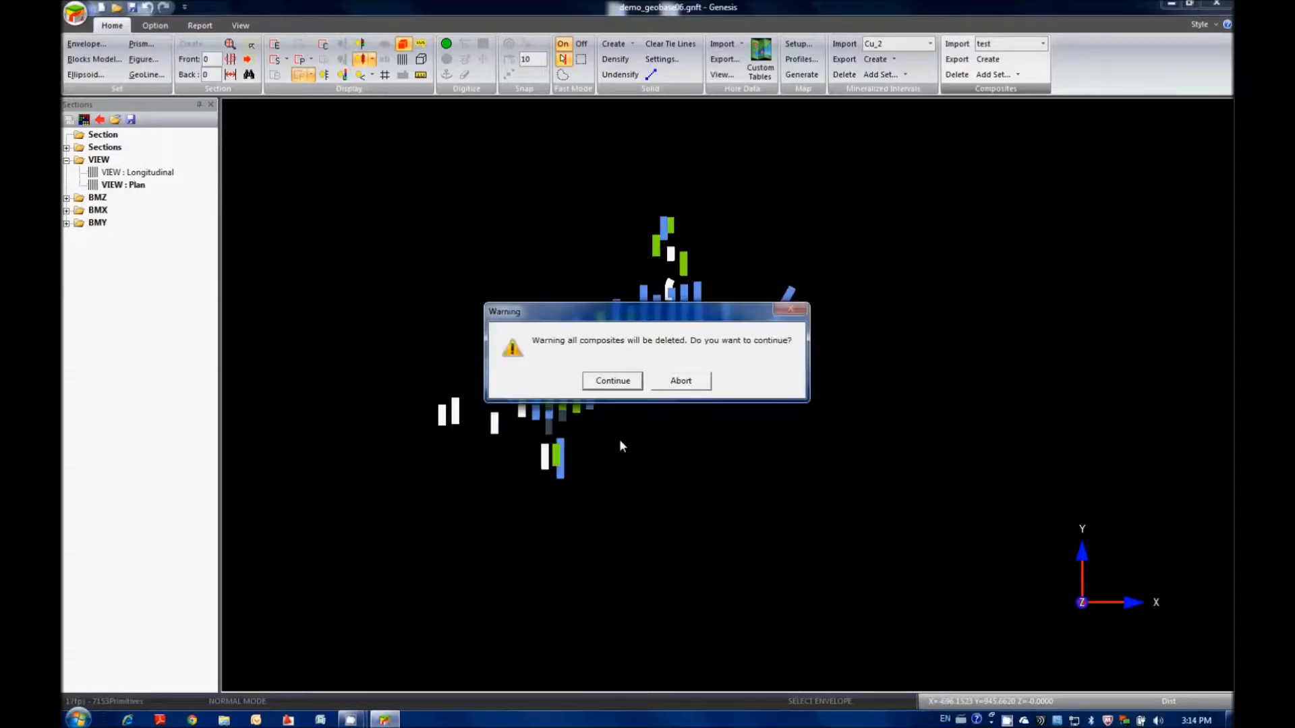
left_click(608, 378)
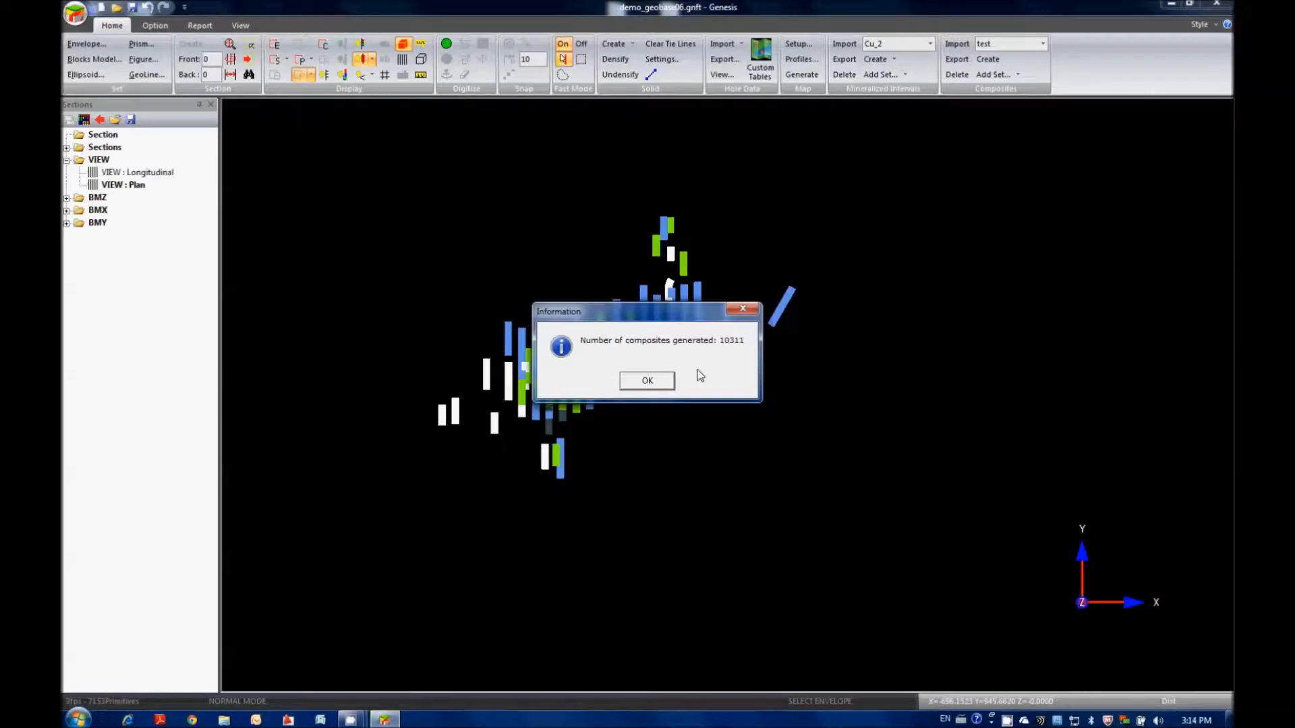
left_click(646, 382)
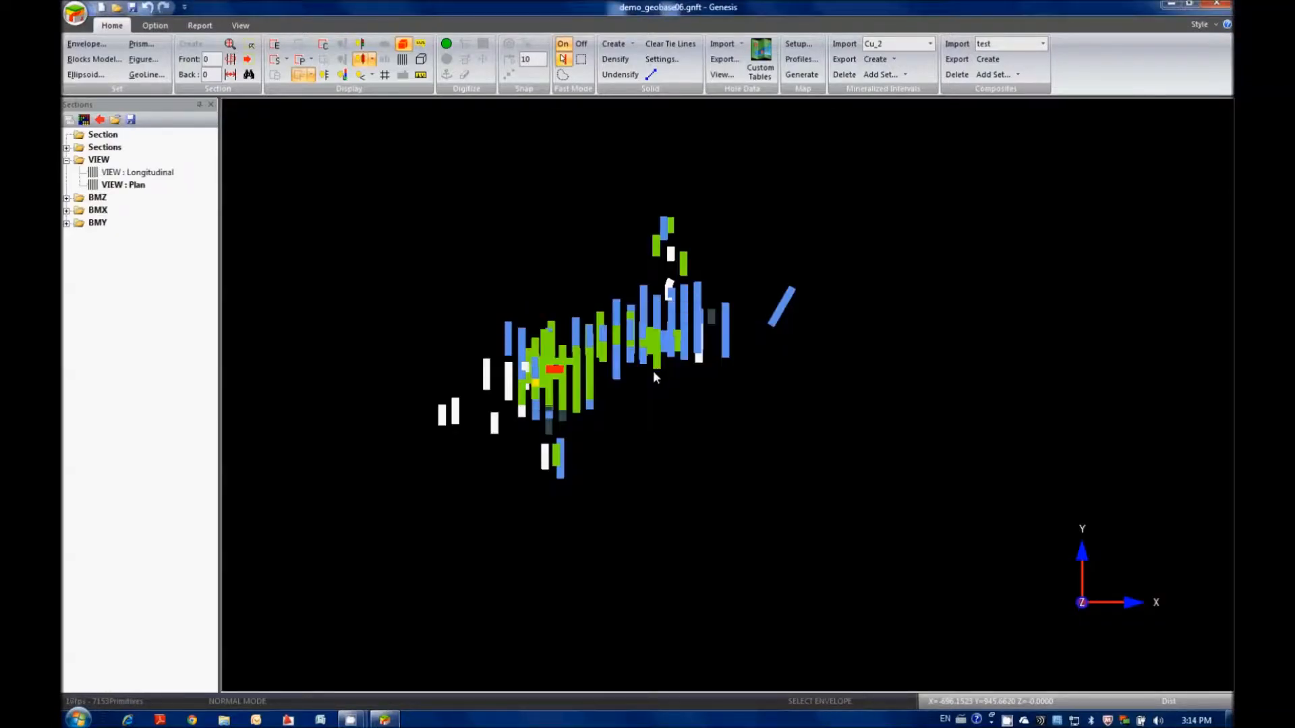
Try the By Bench compositing mode and read the mode descriptions, then leave the compositing settings without generating composites.
left_click(998, 60)
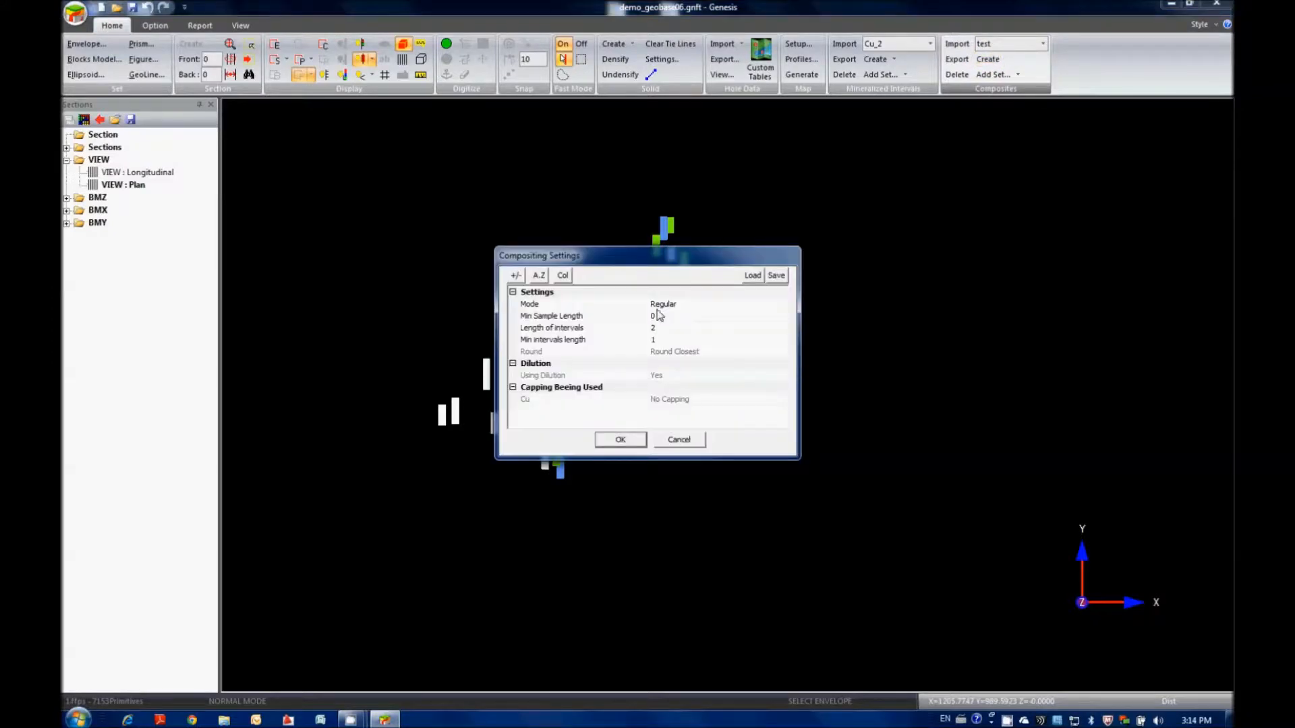
left_click(669, 309)
left_click(665, 340)
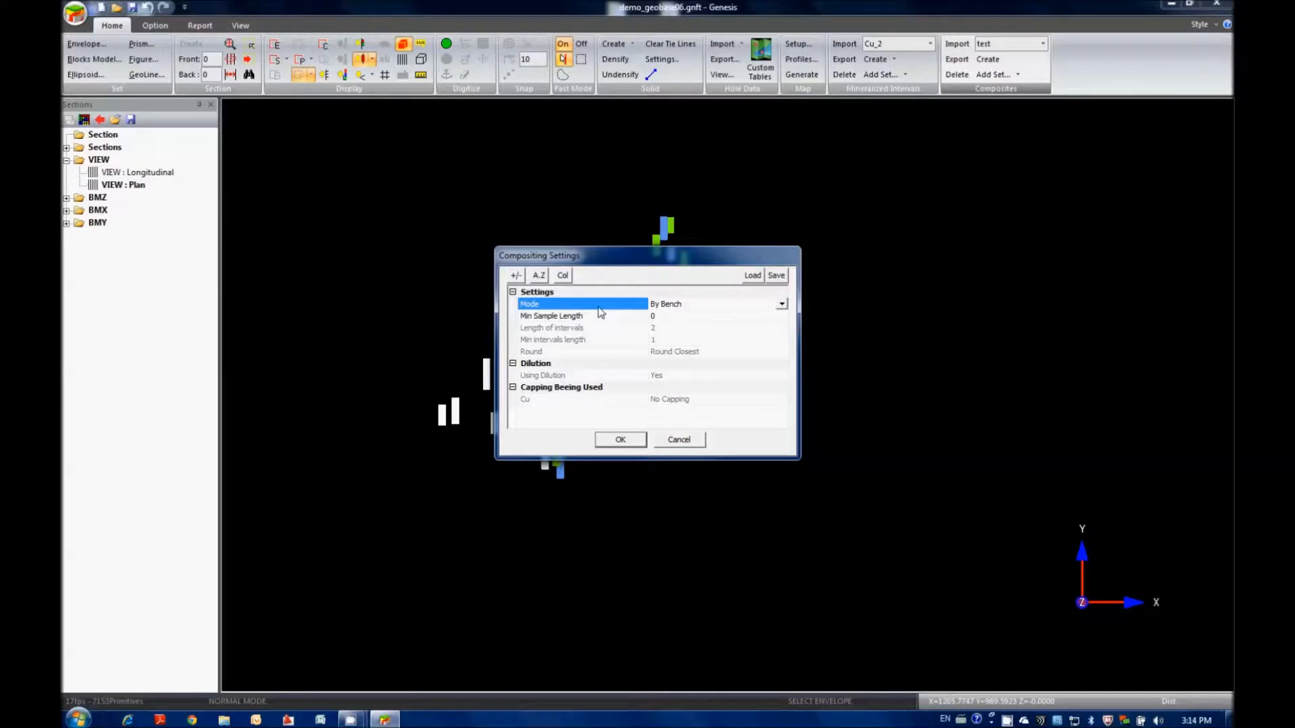
mouse_move(532, 304)
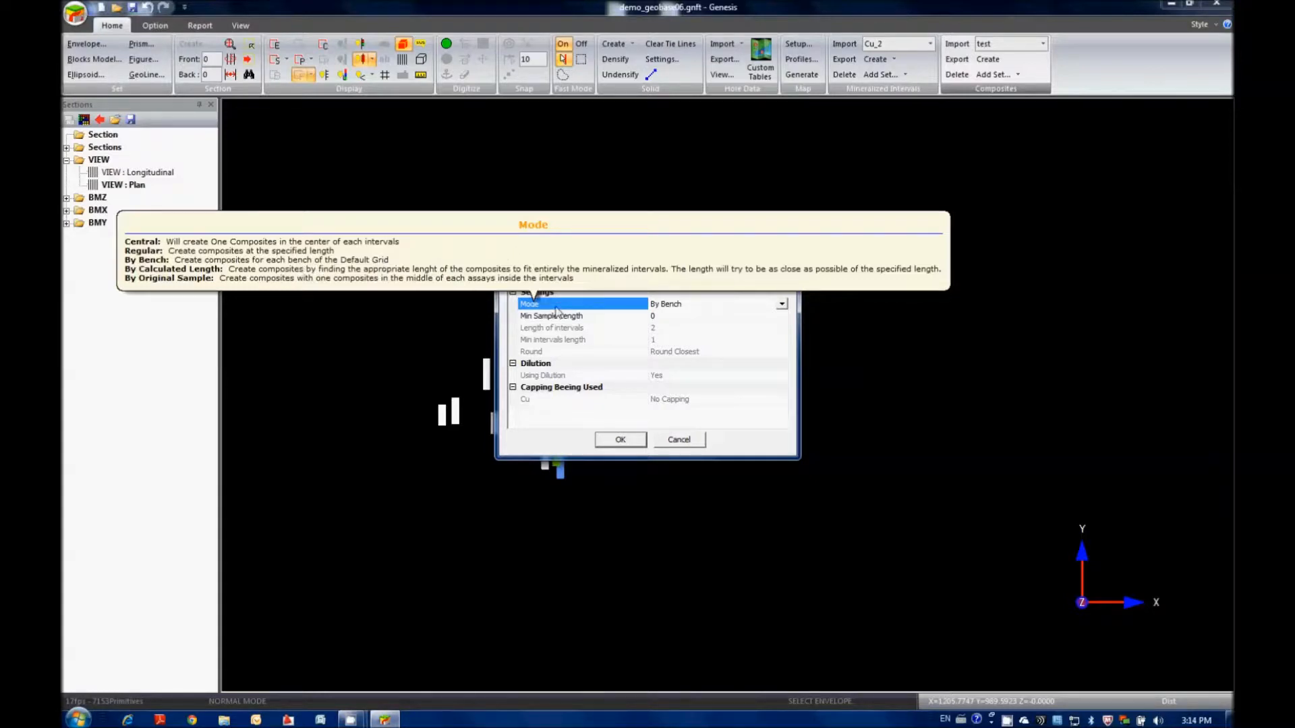
left_click(679, 440)
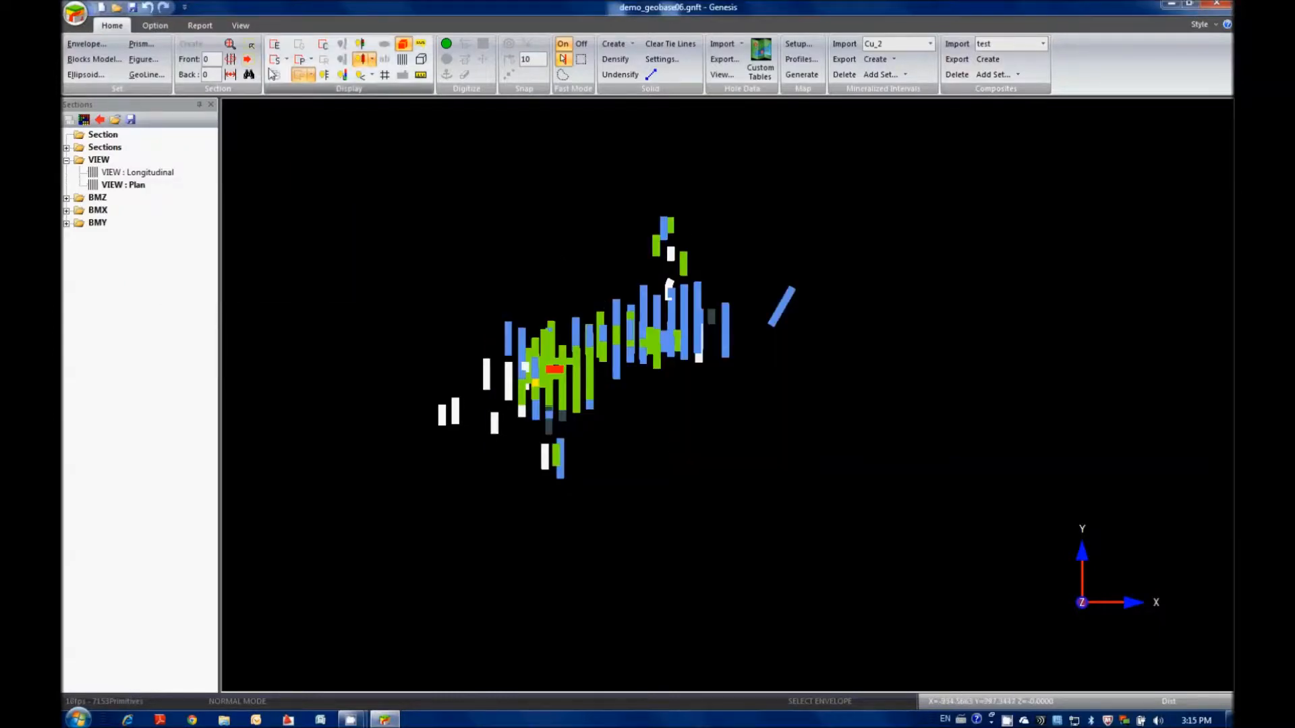
Examine the default blocks grid's origin, block size and extents in the data properties.
left_click(143, 28)
left_click(81, 74)
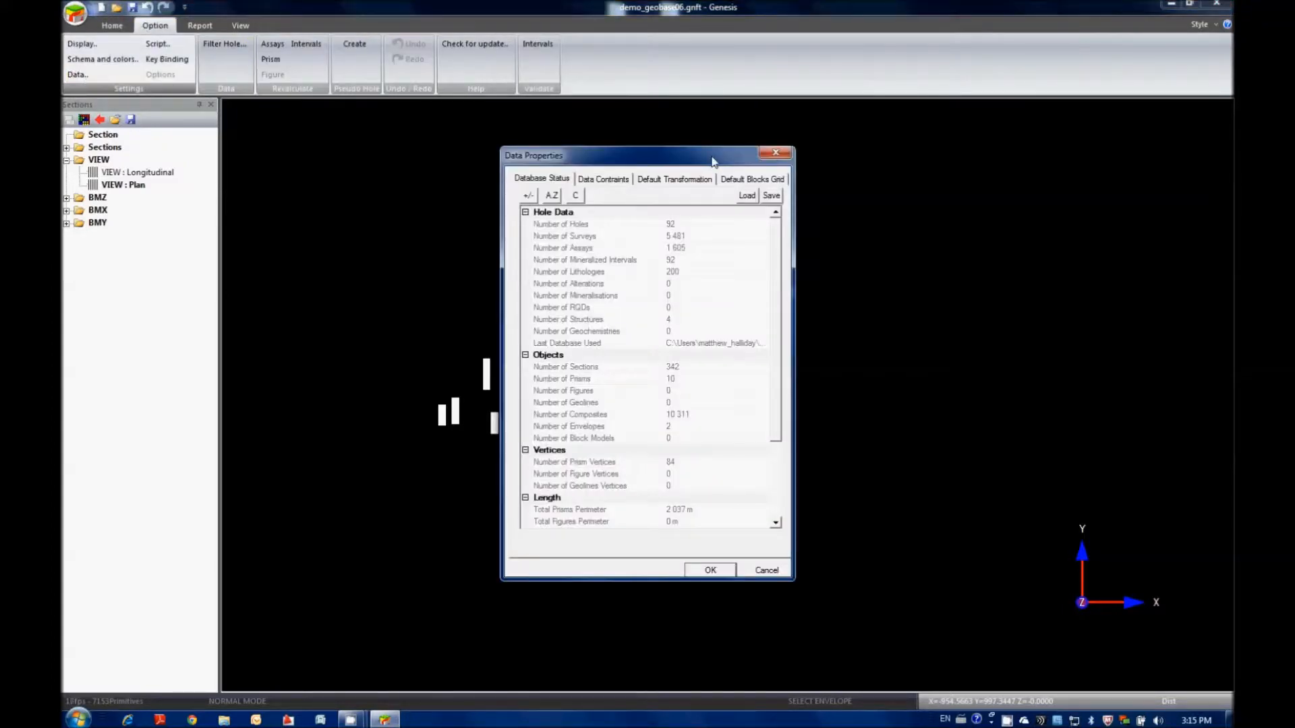
left_click(749, 179)
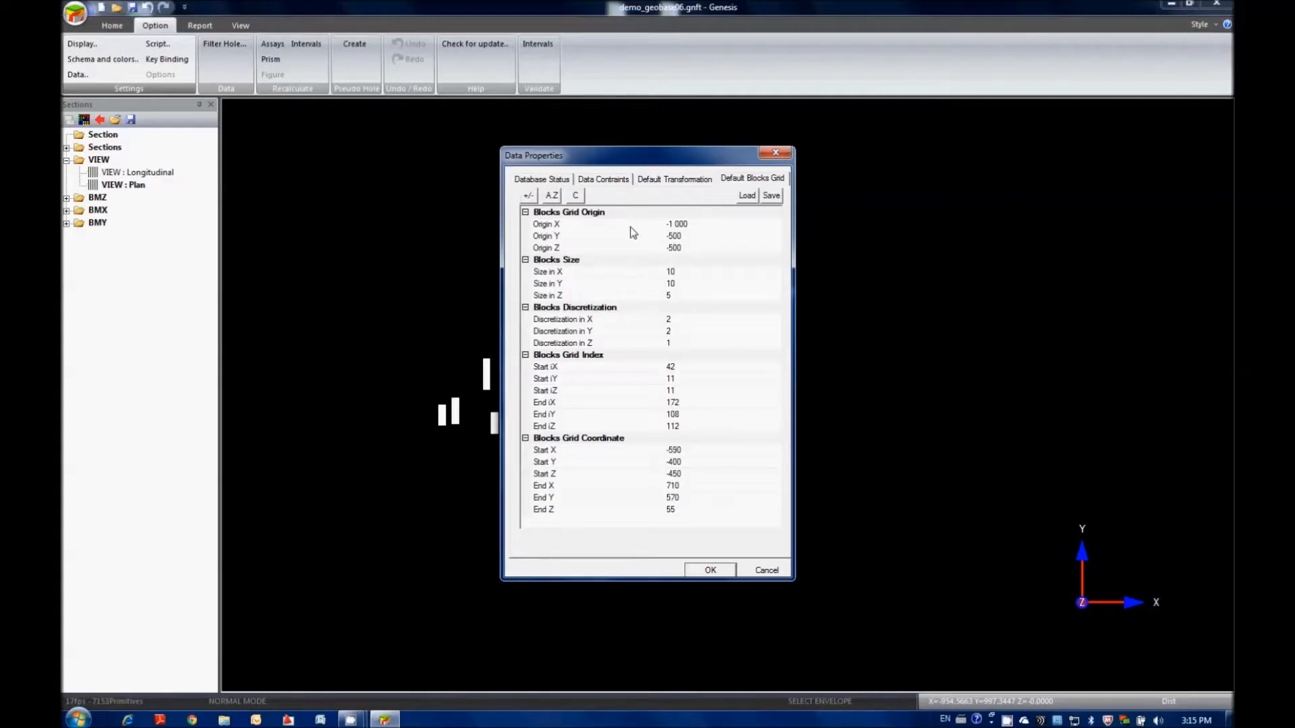
left_click(671, 224)
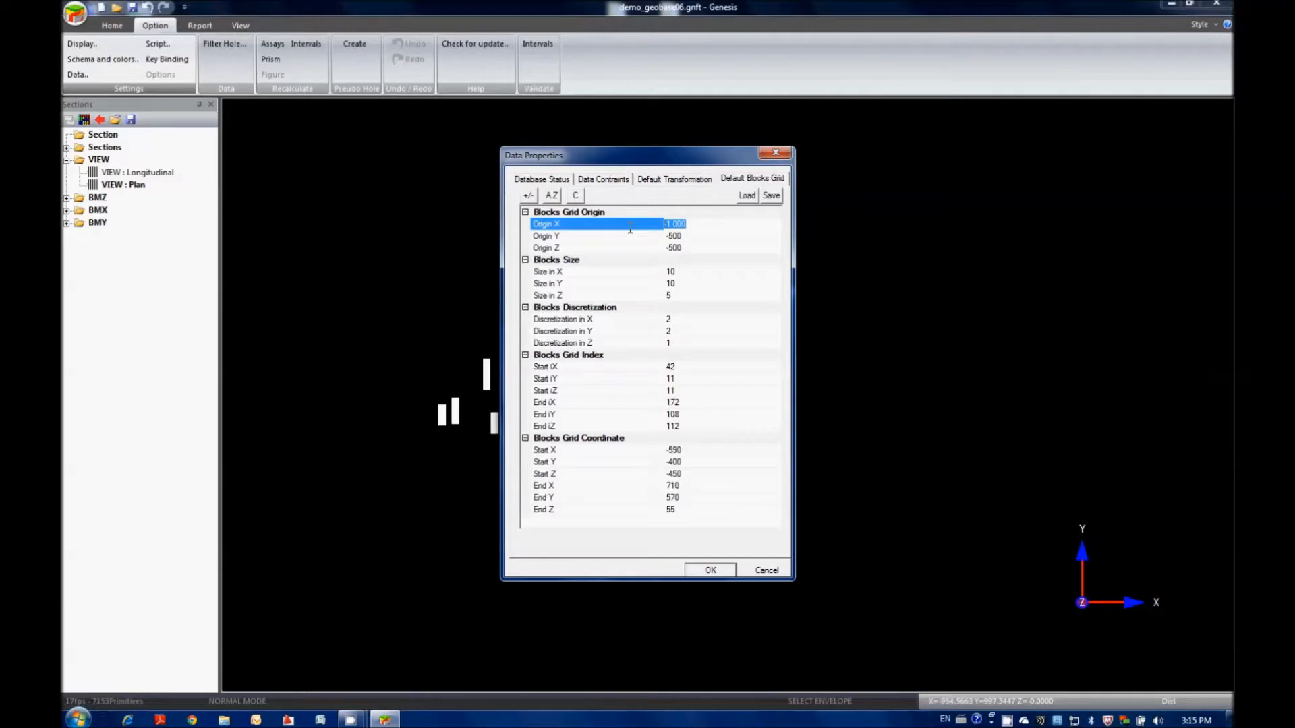
left_click(776, 153)
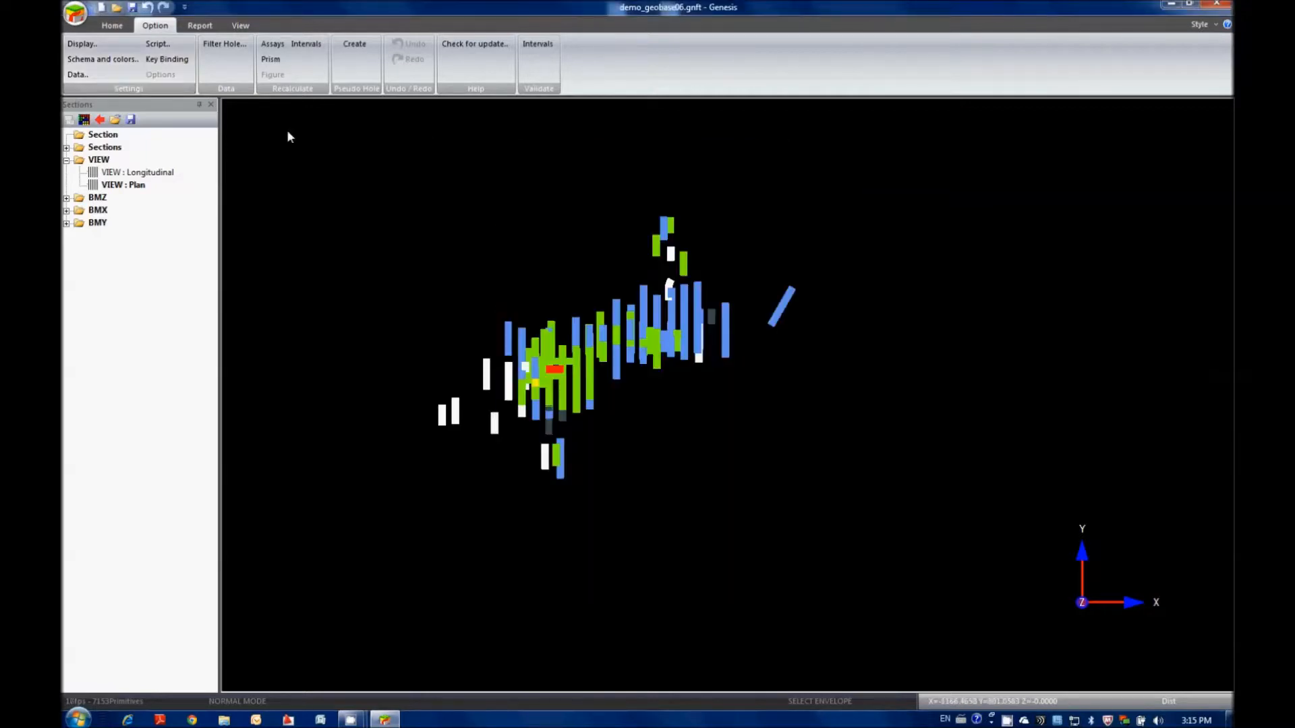
Show the blocks grid outline around the intervals, inspect it in plan and 3D, and hide it again.
left_click(112, 25)
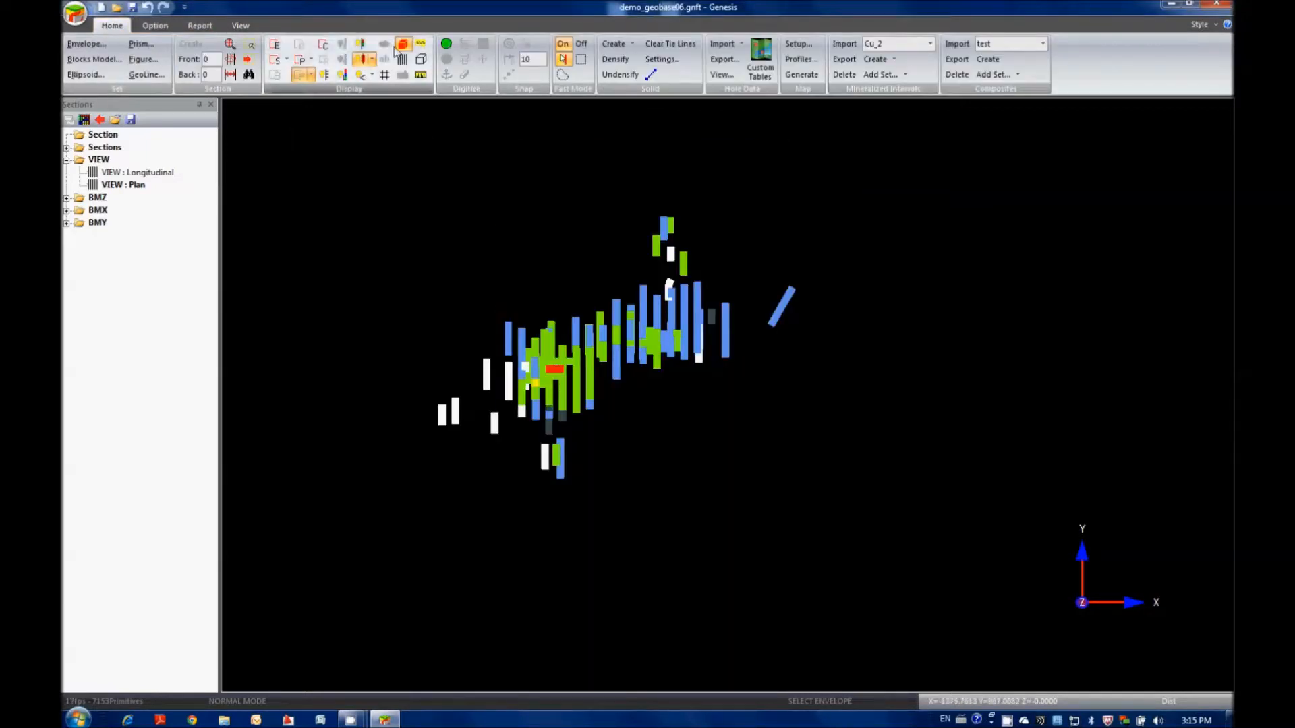
left_click(421, 60)
scroll(507, 317, "down", 1)
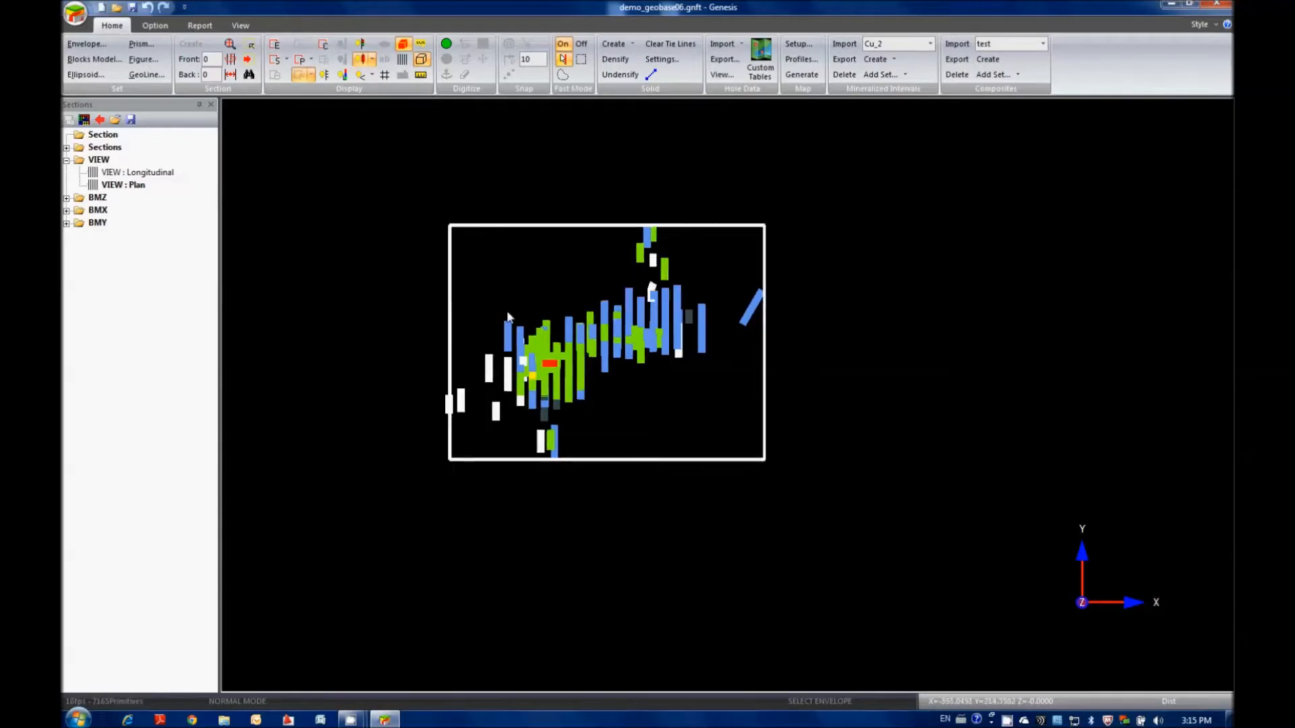
scroll(507, 317, "up", 1)
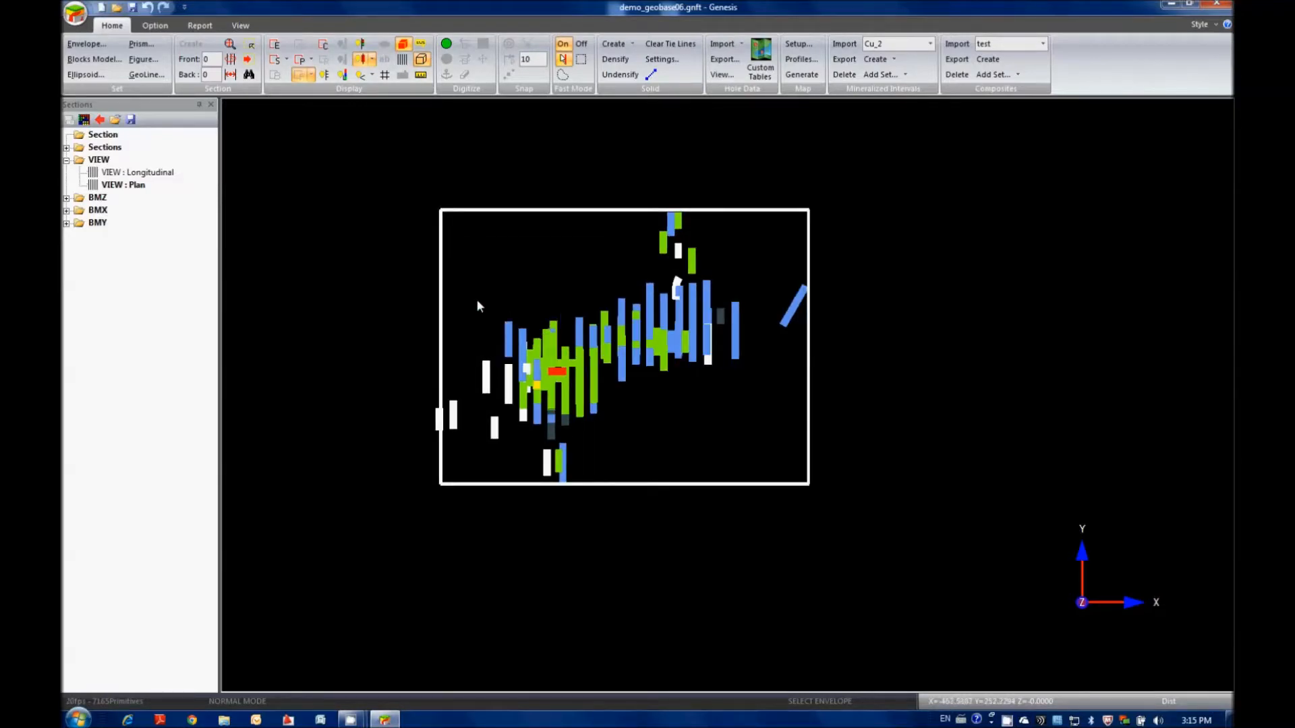
left_click_drag(476, 298, 509, 176)
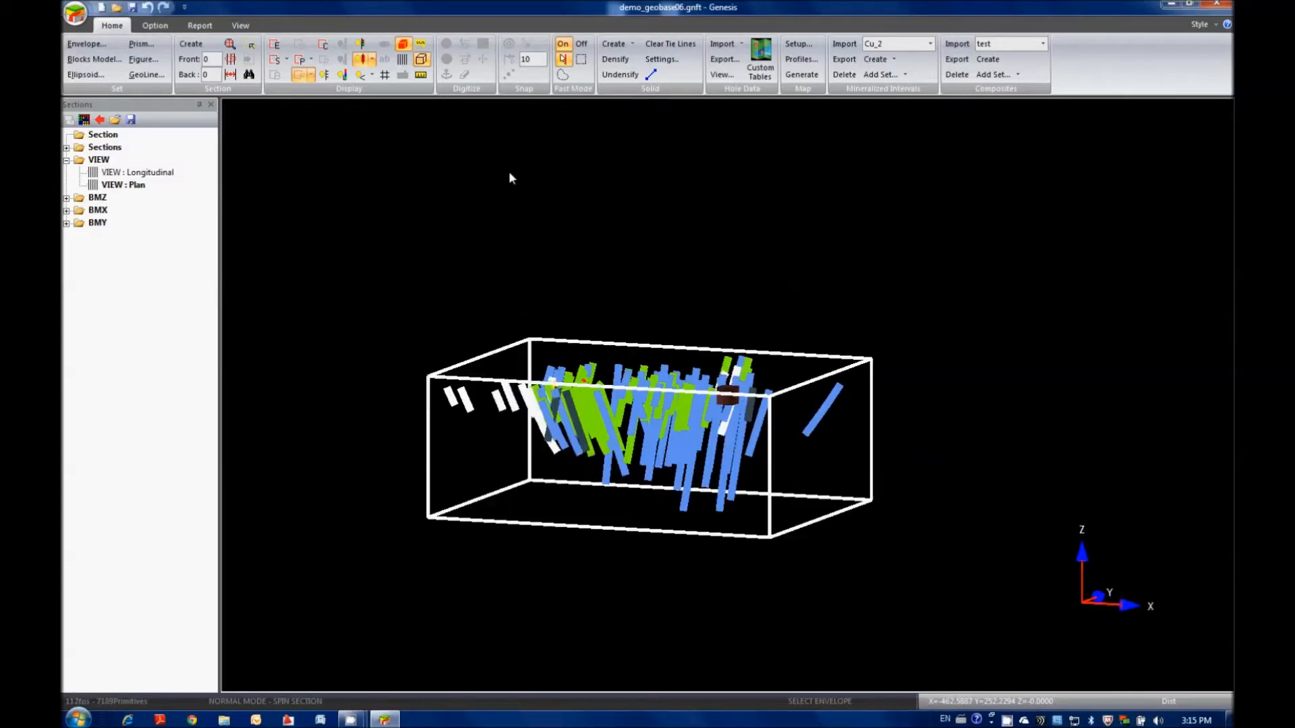
left_click(420, 59)
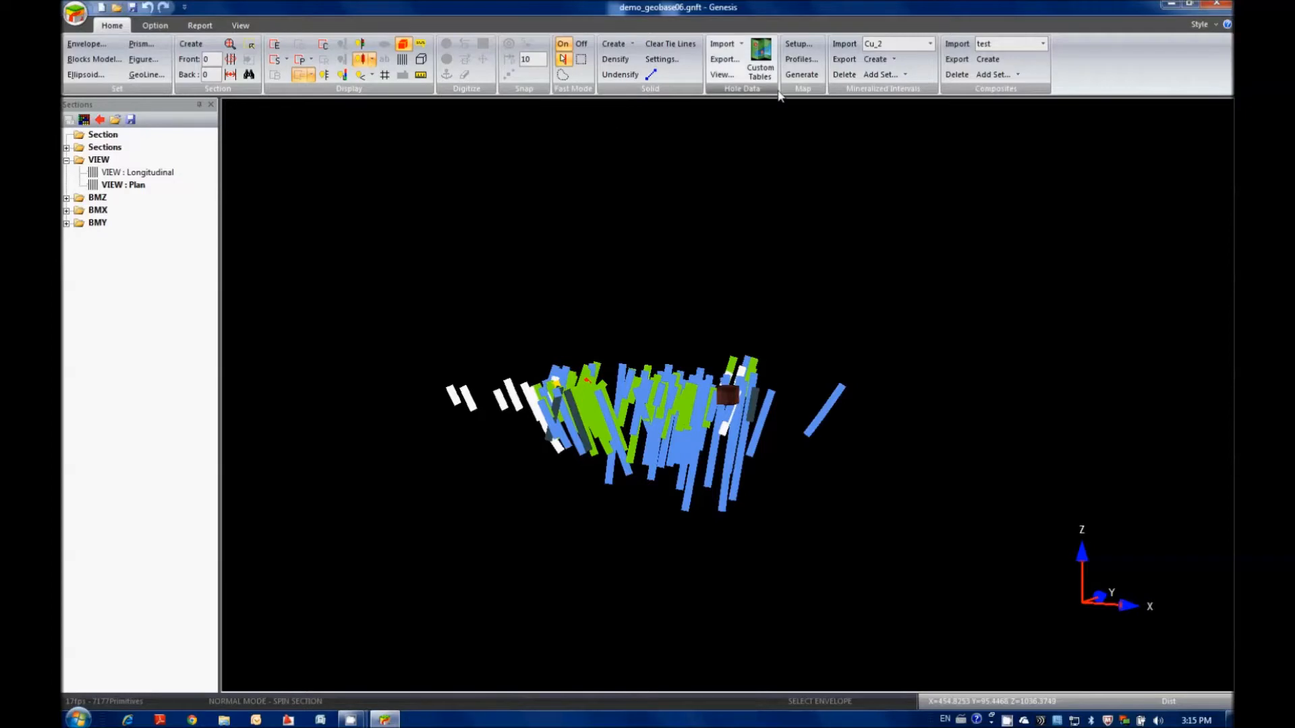
Examine the Calculated Length compositing mode, including its interval length setting and the explanation of its rounding options.
left_click(989, 60)
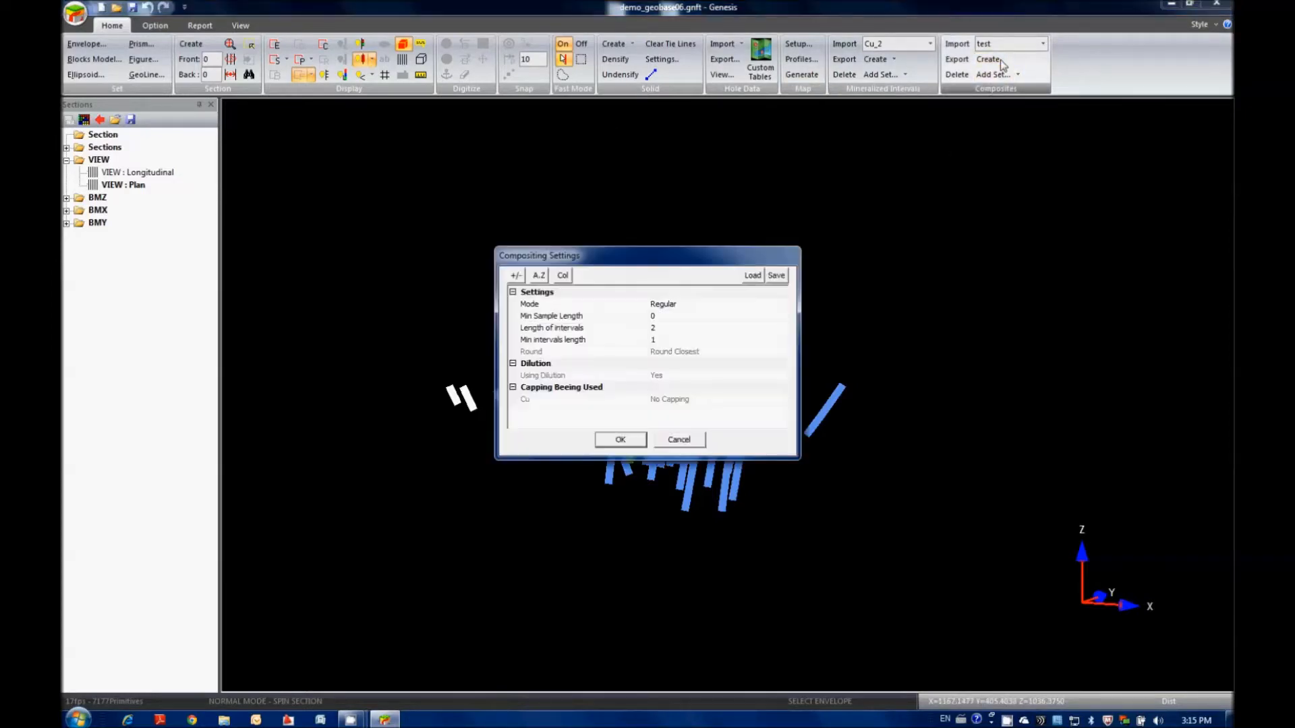
left_click(663, 305)
left_click(671, 353)
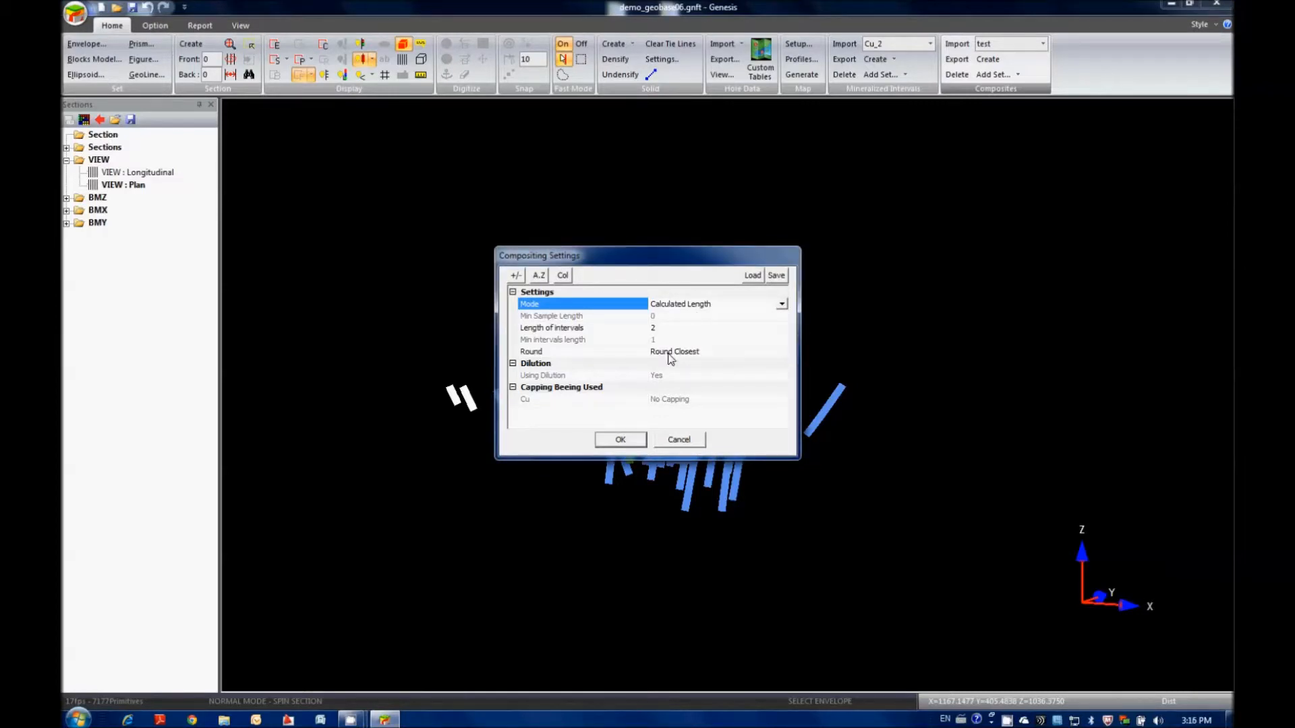
left_click(654, 329)
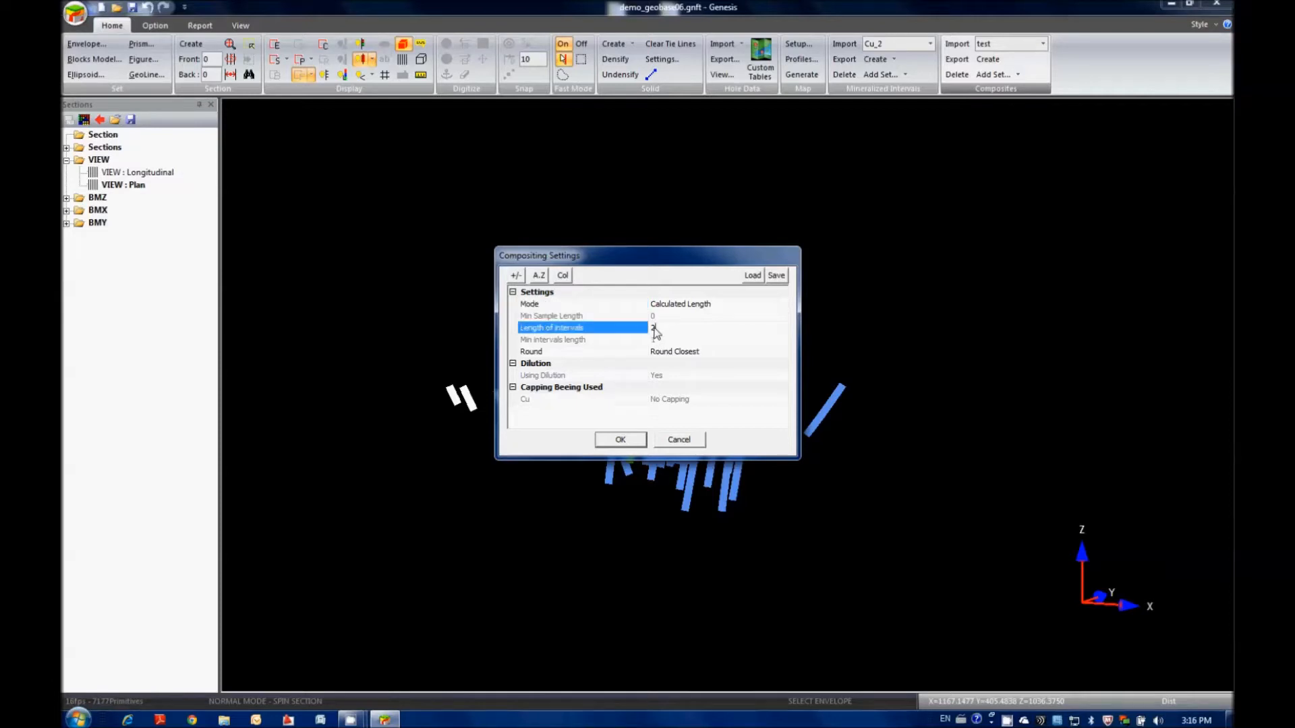
left_click(653, 328)
left_click(667, 352)
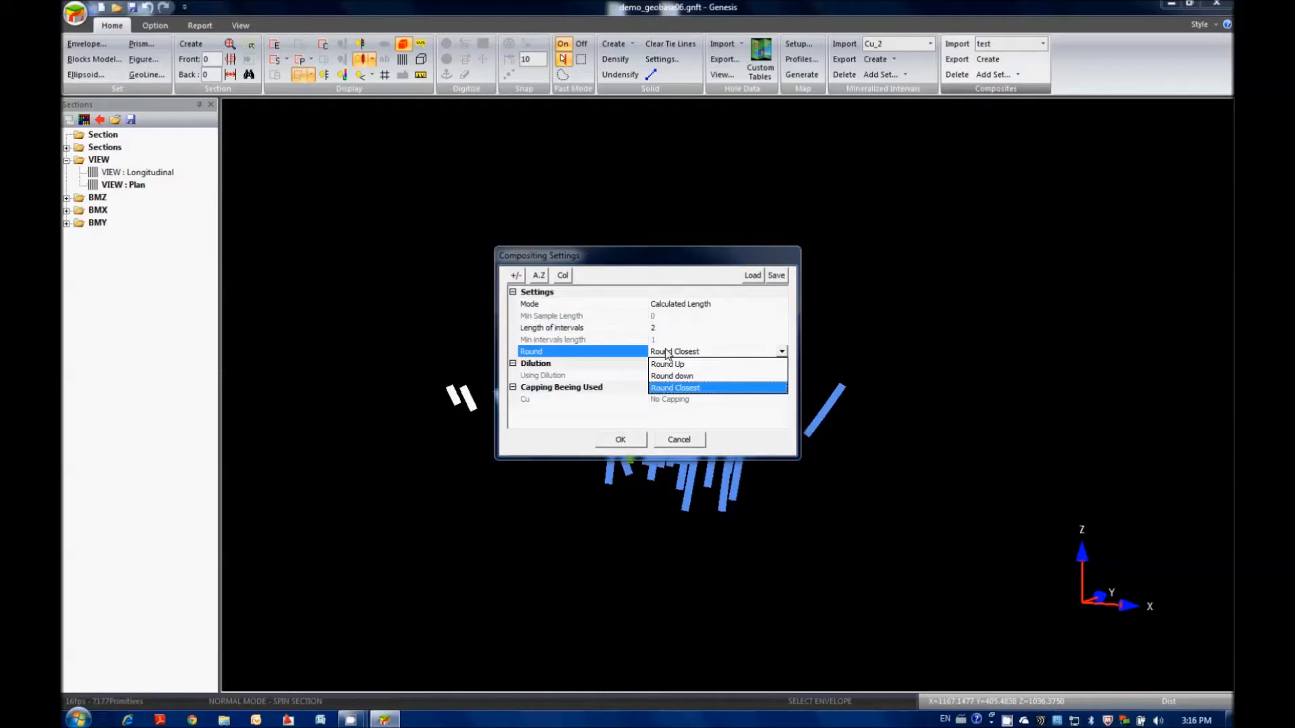
left_click(547, 328)
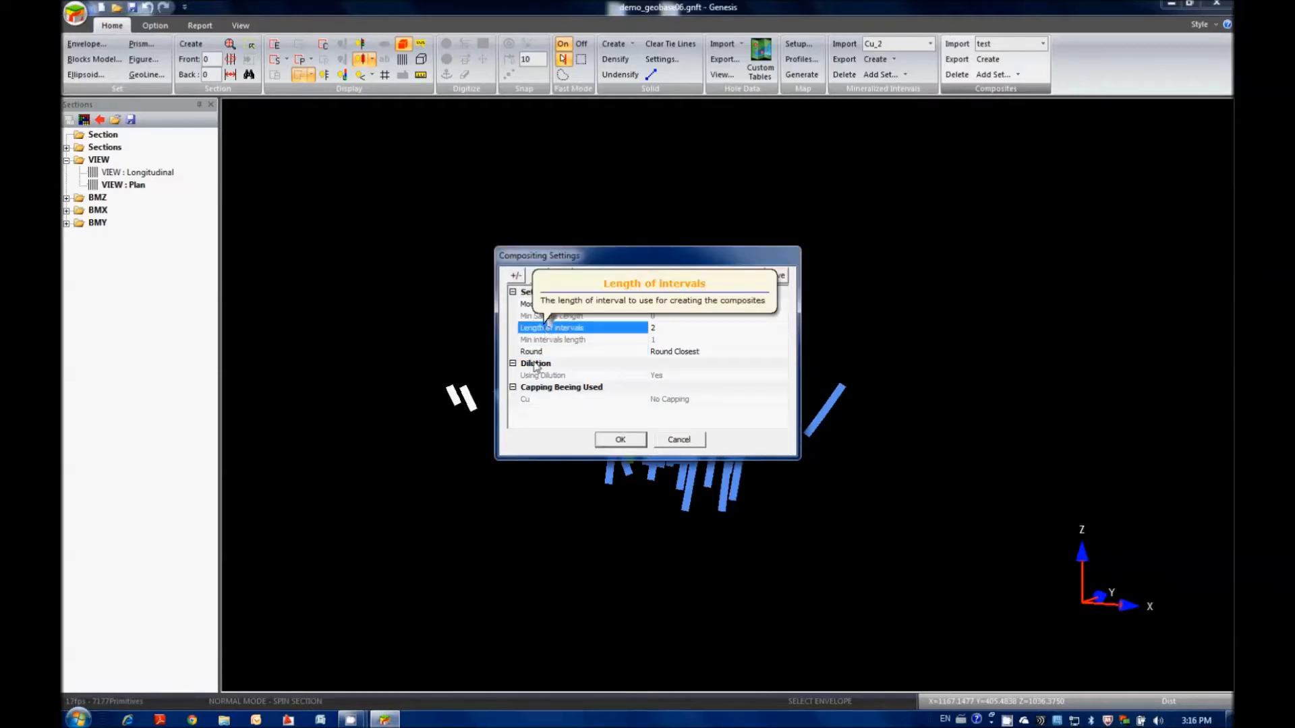
left_click(536, 352)
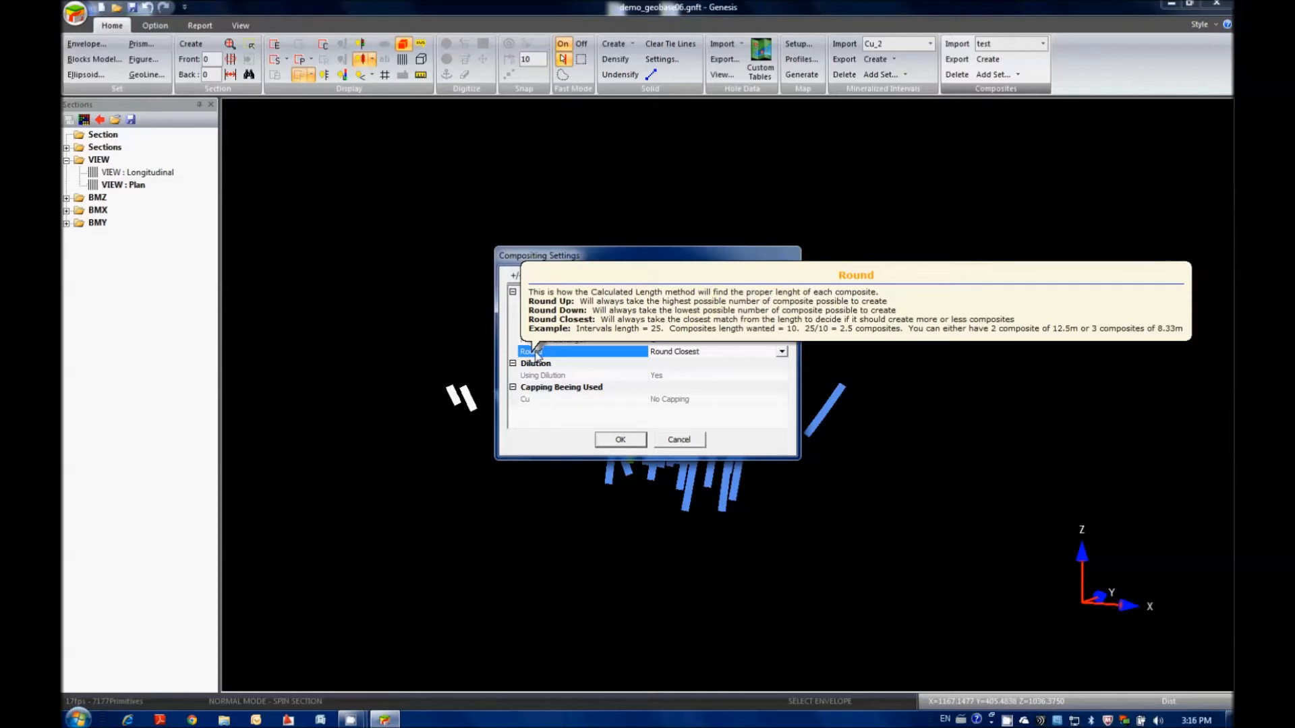
Generate the test set's composites with the mode set to Original Sample, accepting deletion of the existing composites.
left_click_drag(592, 262, 355, 332)
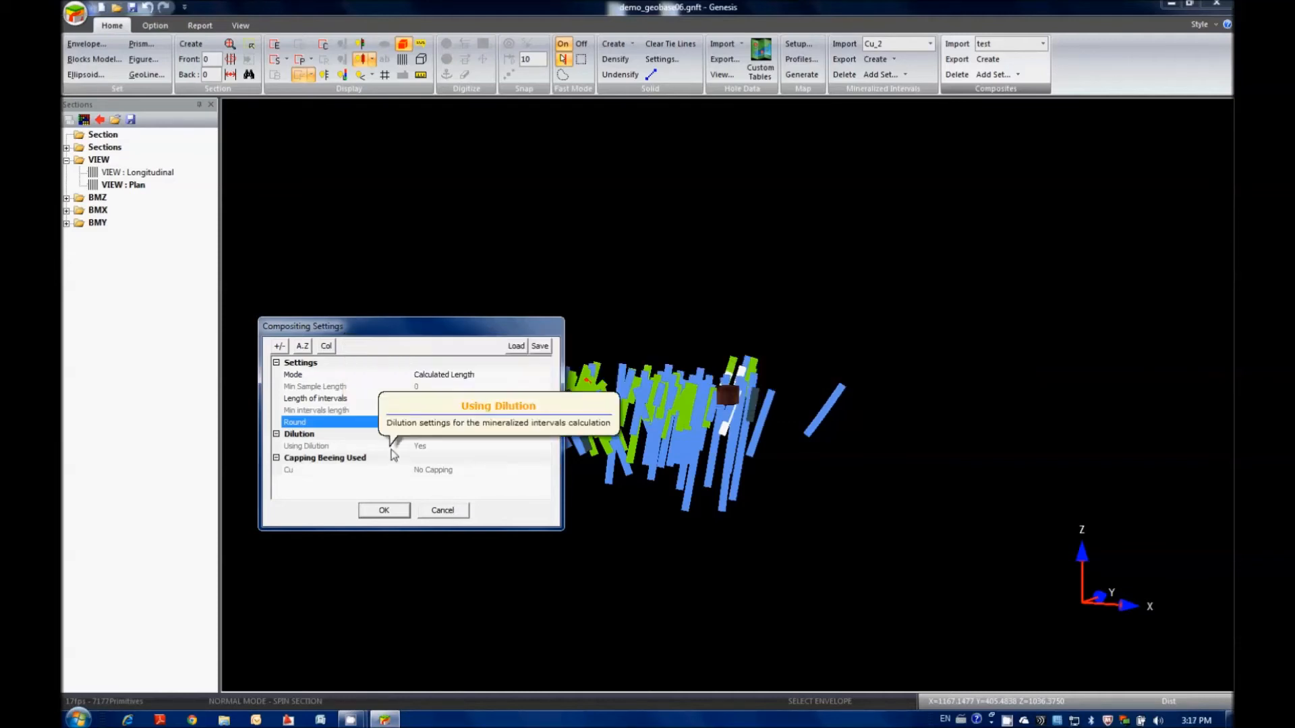
left_click(474, 381)
left_click(474, 381)
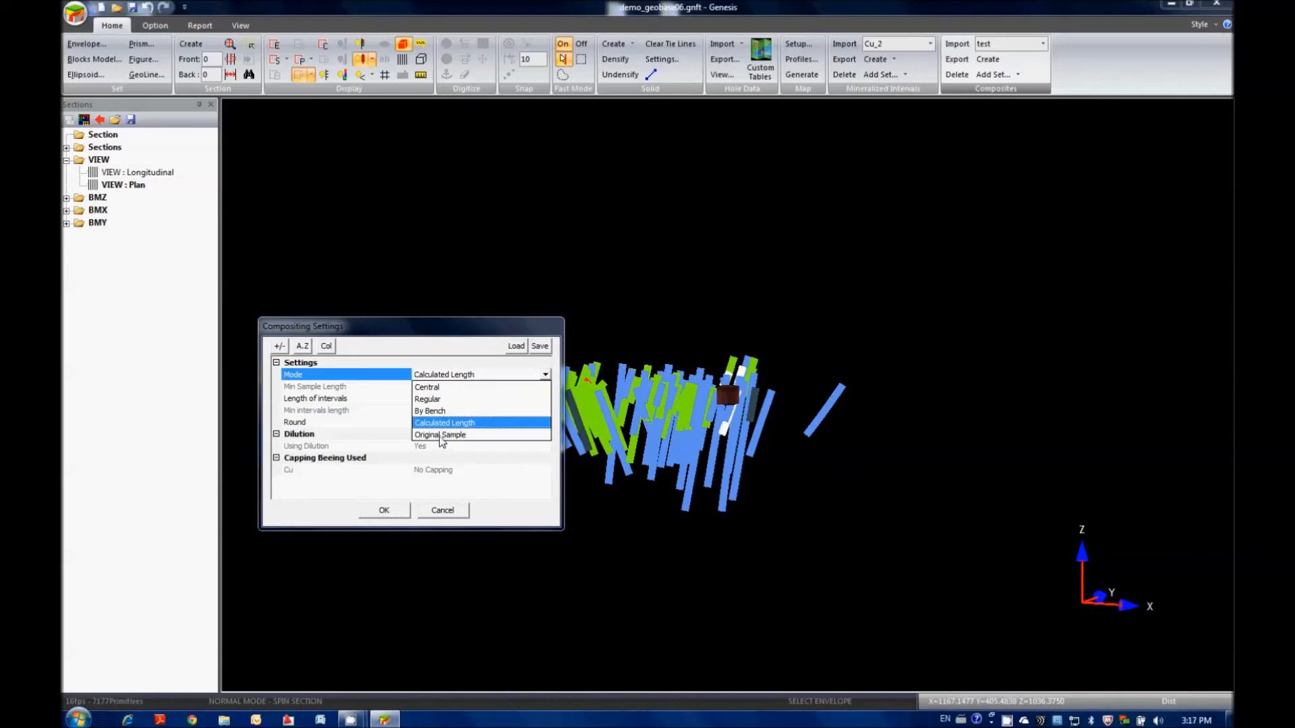
left_click(439, 436)
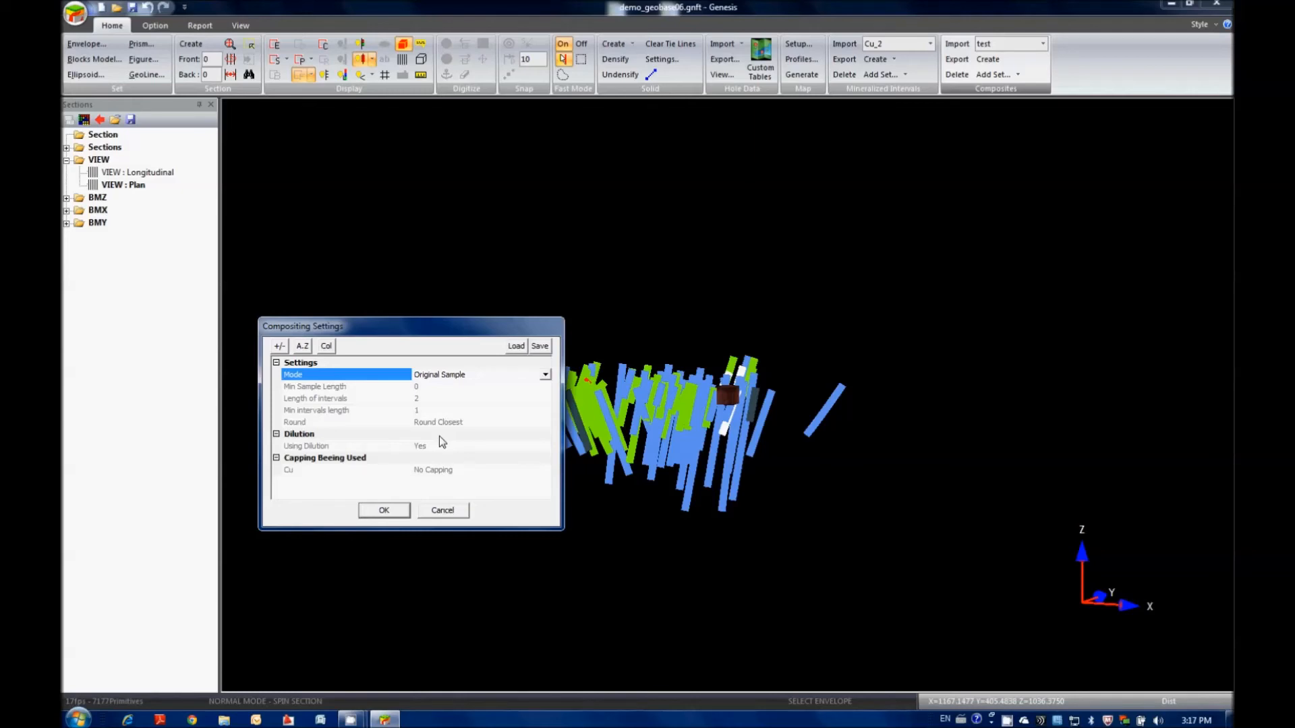
left_click(387, 513)
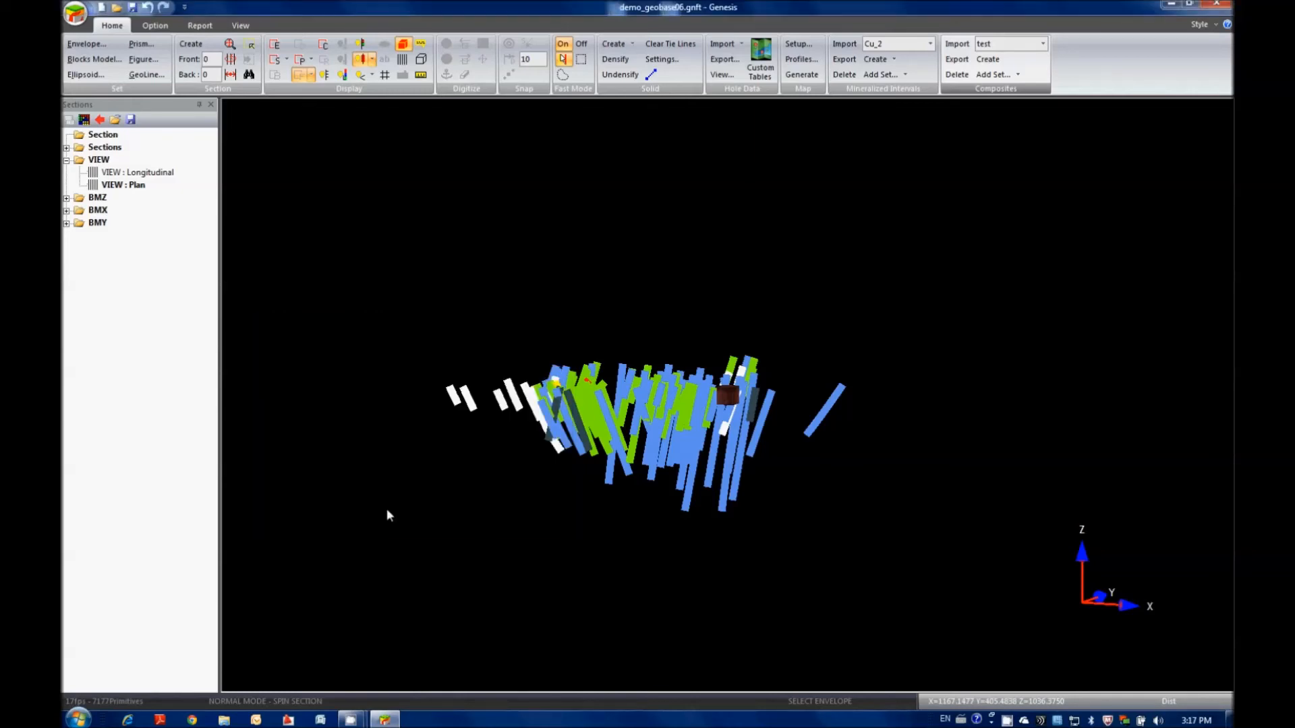
left_click(605, 382)
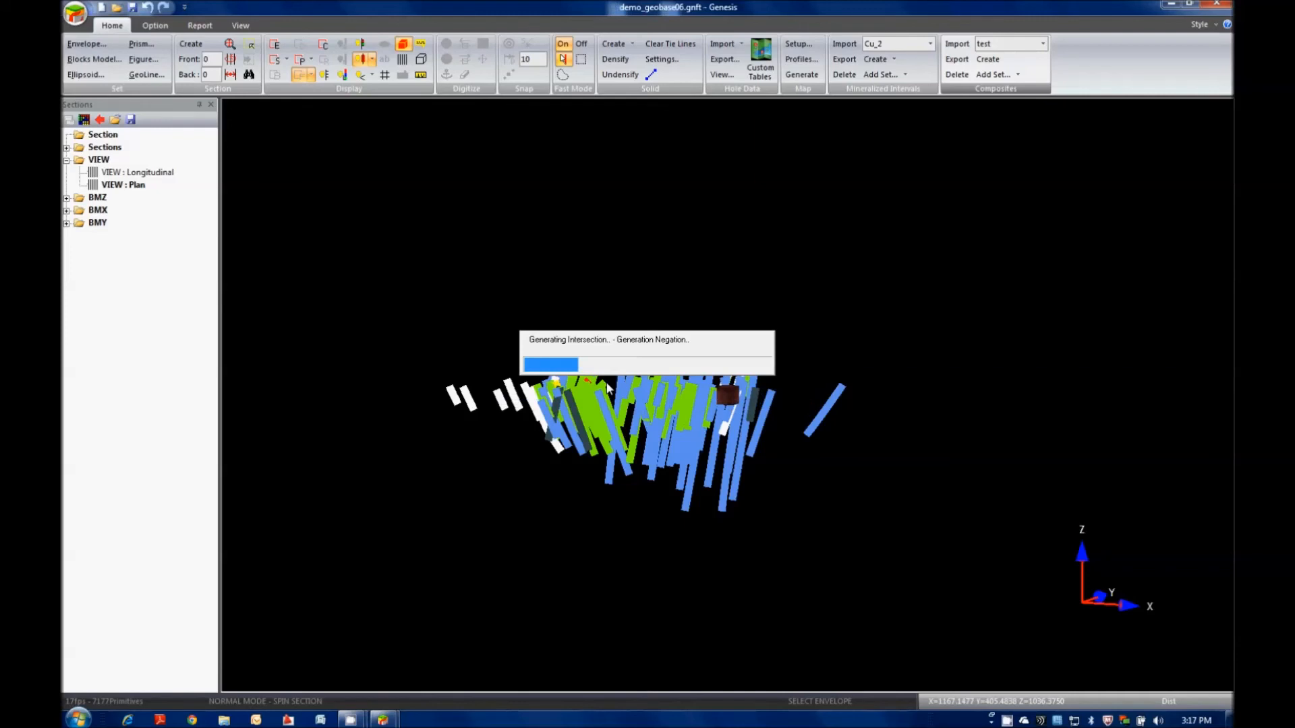